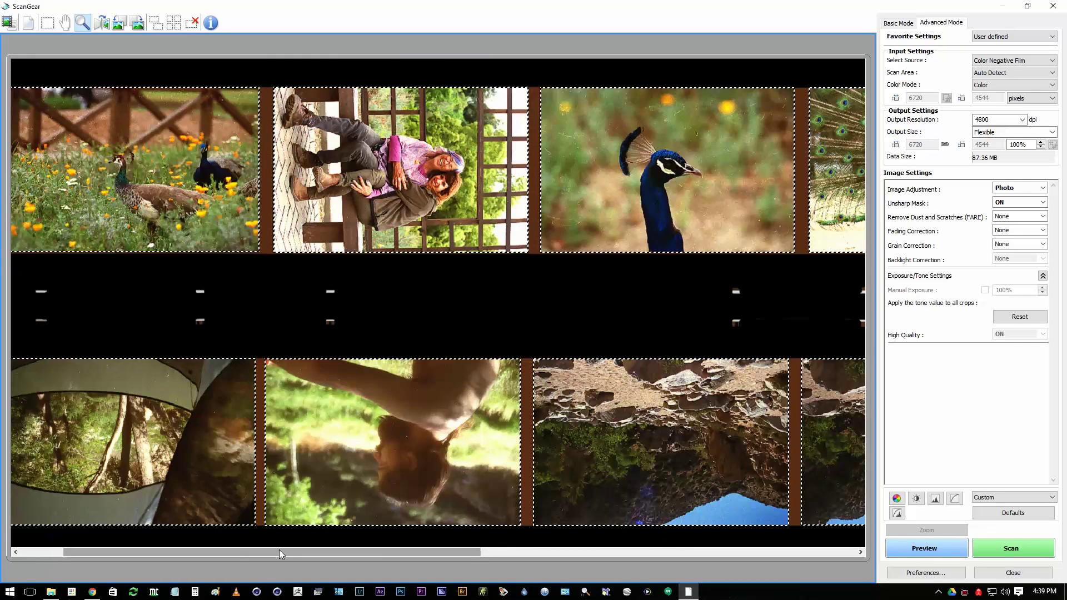
- Bring up the Canon support page listing ScanGear driver Ver. 1.00 for the CanoScan 9000F Mark II
left_click_drag(279, 549, 218, 549)
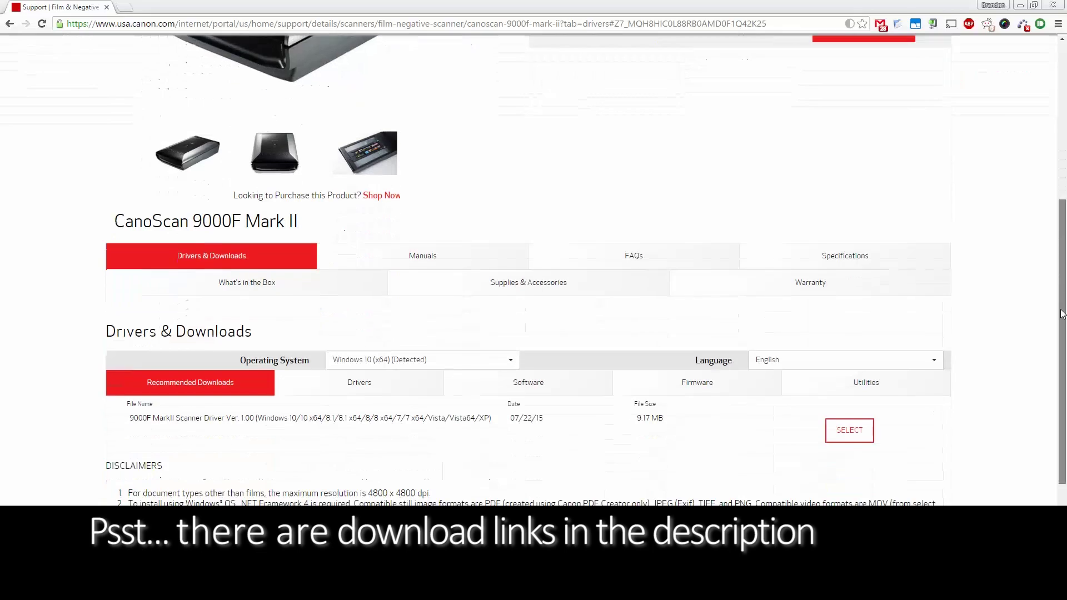
- Review the Windows 10 drivers, software and firmware available for the CanoScan 9000F Mark II
left_click(448, 271)
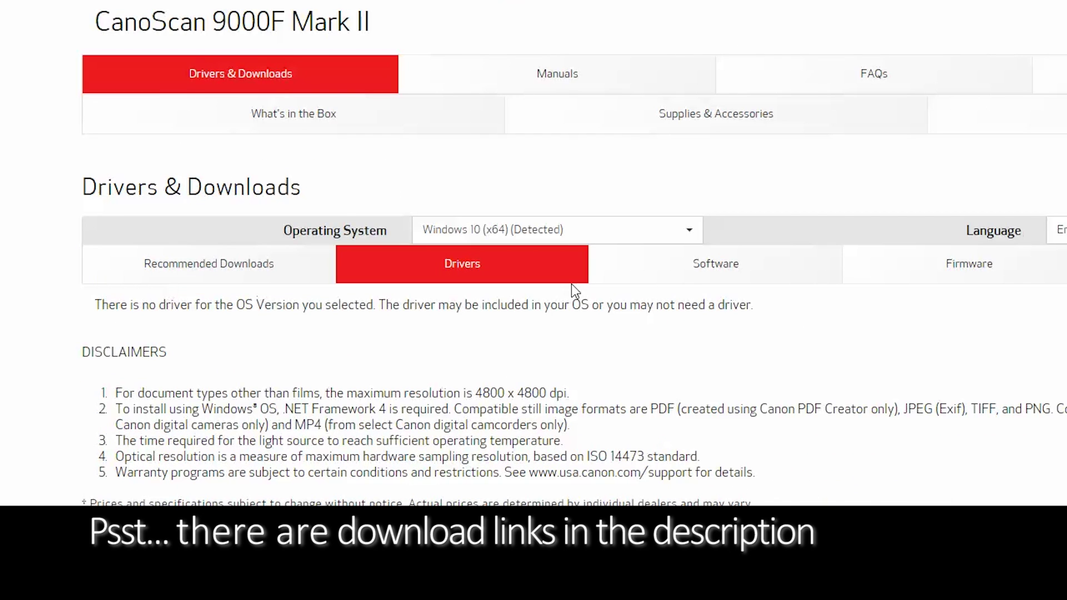
left_click(649, 270)
left_click(1011, 267)
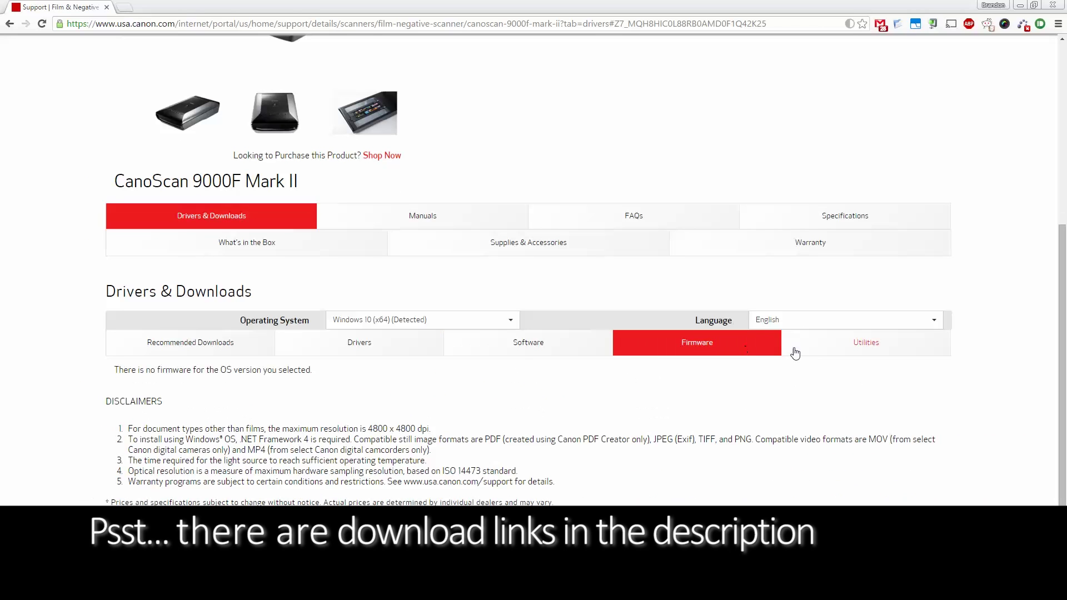
- Run the Canon downloader, accept the disclaimer to download, and start the installer from the CANOSCAN disc
double_click(498, 156)
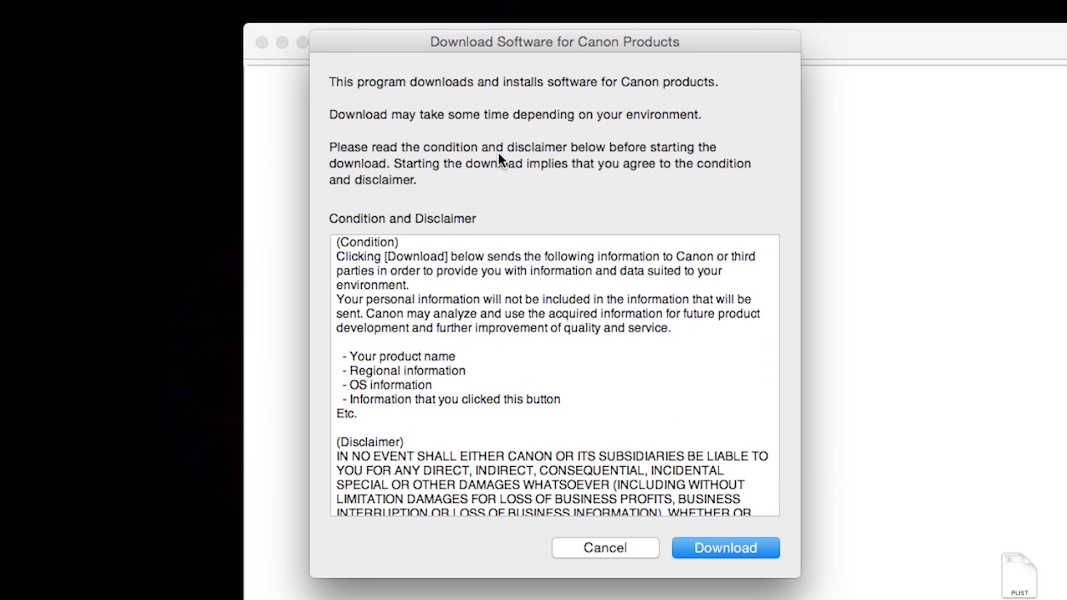
scroll(601, 398, "down", 5)
left_click(734, 549)
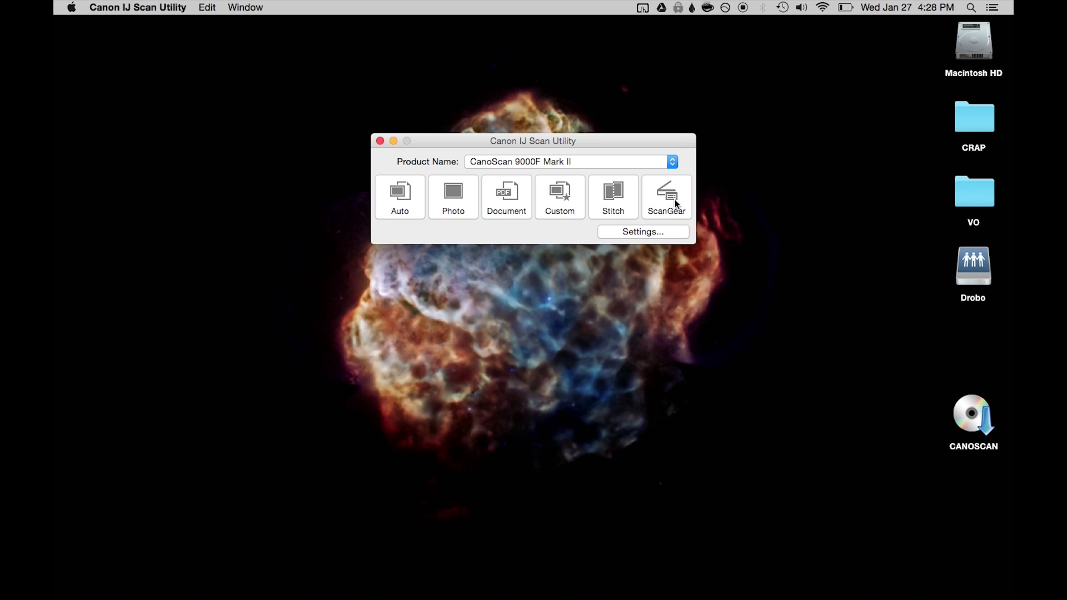
left_click(676, 204)
left_click(821, 534)
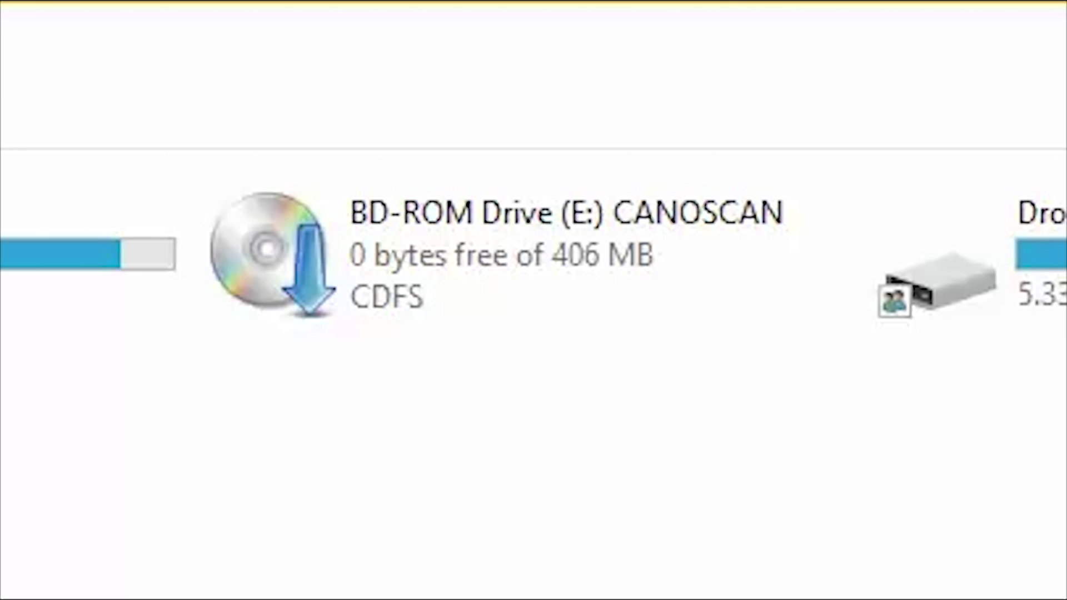
double_click(265, 311)
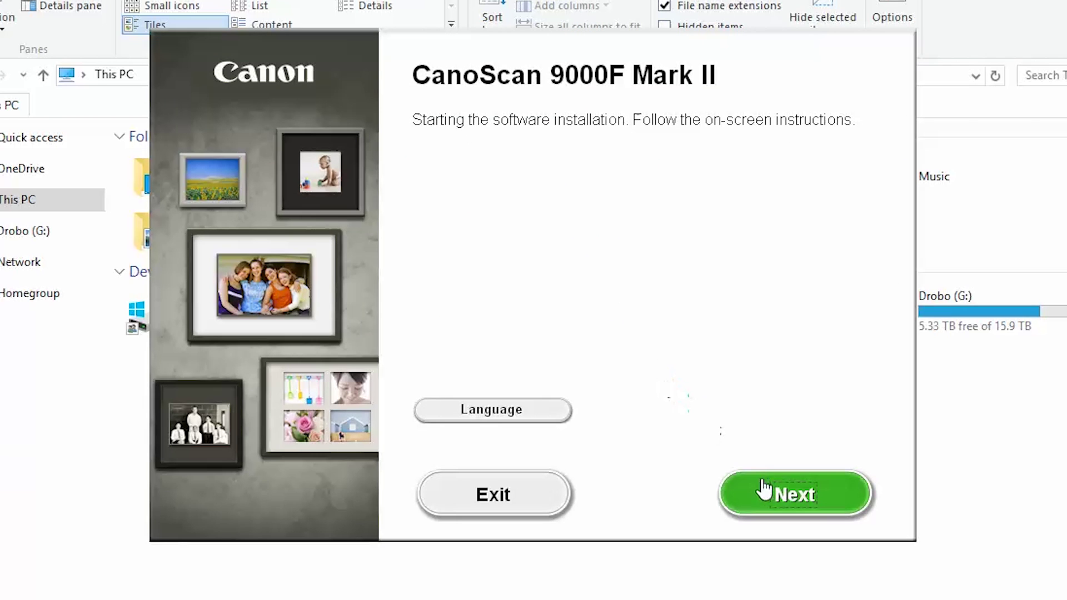
- Deselect Quick Menu, My Image Garden and On-screen Manual, keeping only ScanGear and Adobe RGB (1998)
left_click(769, 493)
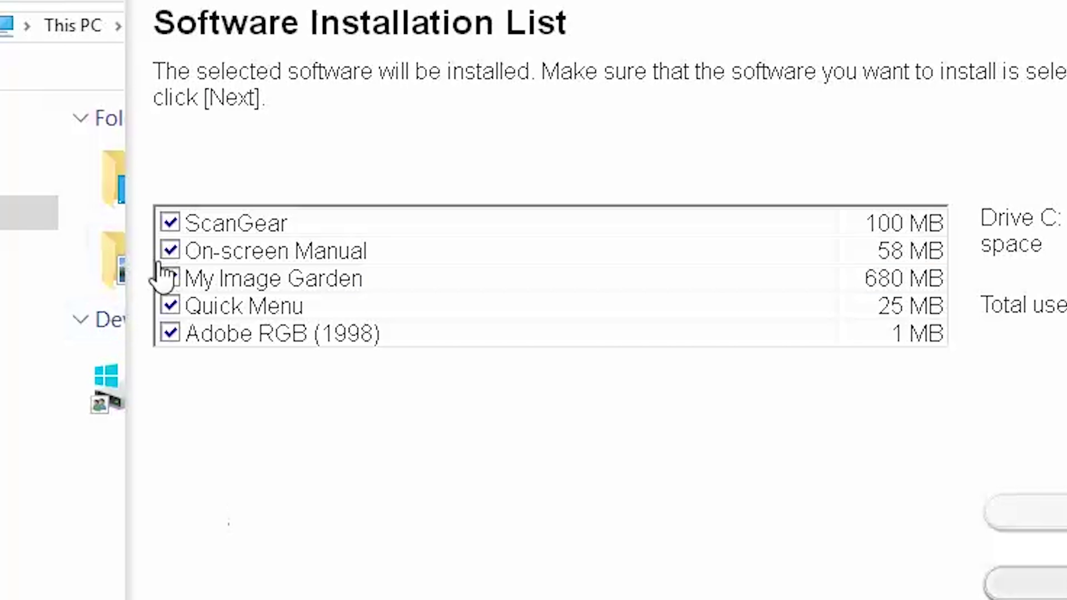
left_click(170, 305)
left_click(170, 278)
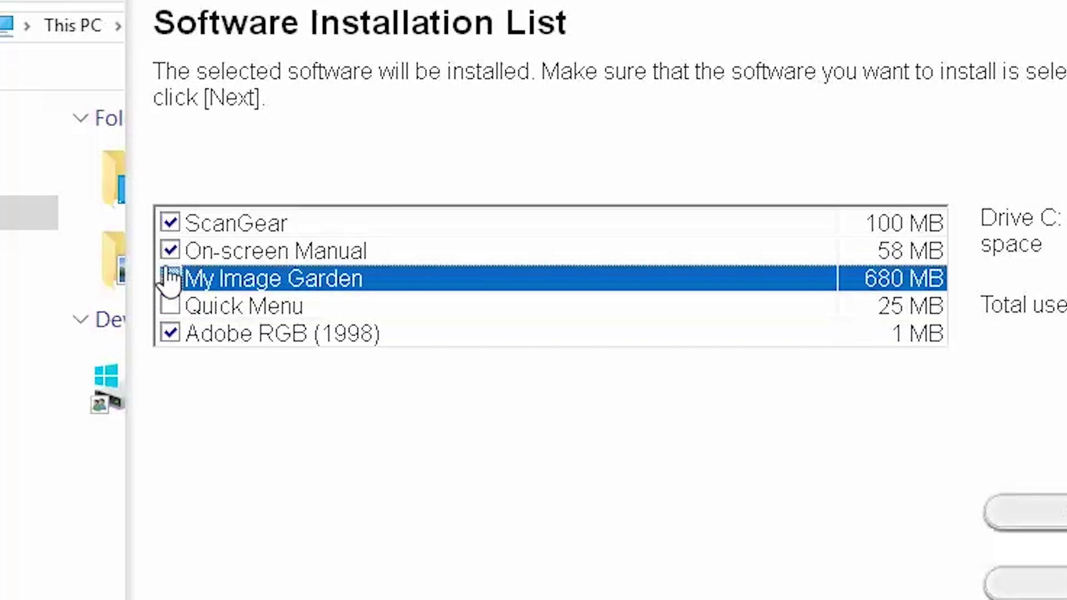
left_click(170, 251)
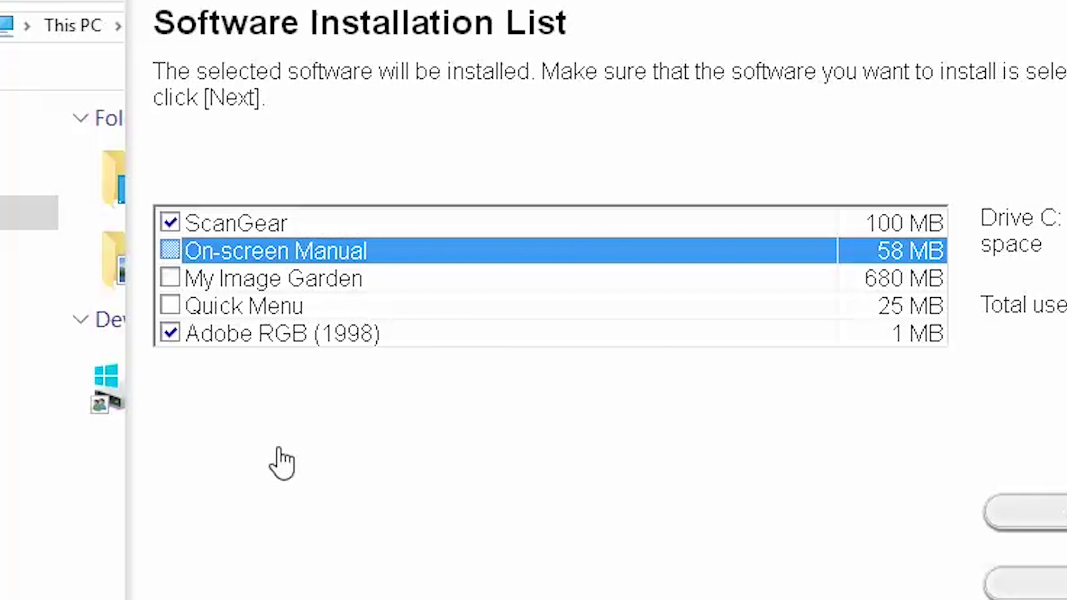
left_click(850, 505)
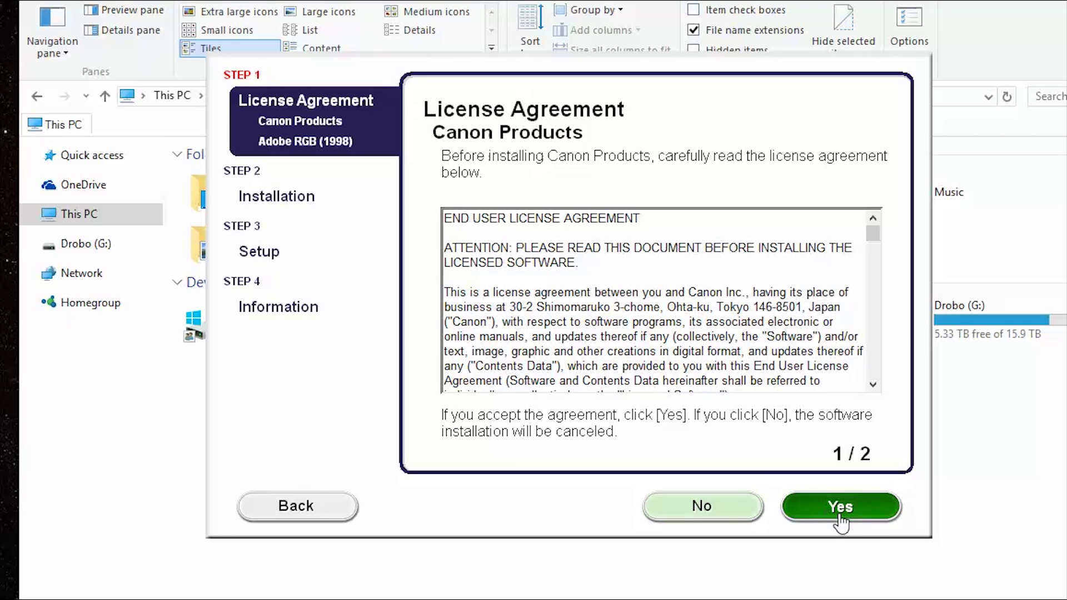
- Accept the licence, complete setup, and decline the extended survey program
left_click(839, 505)
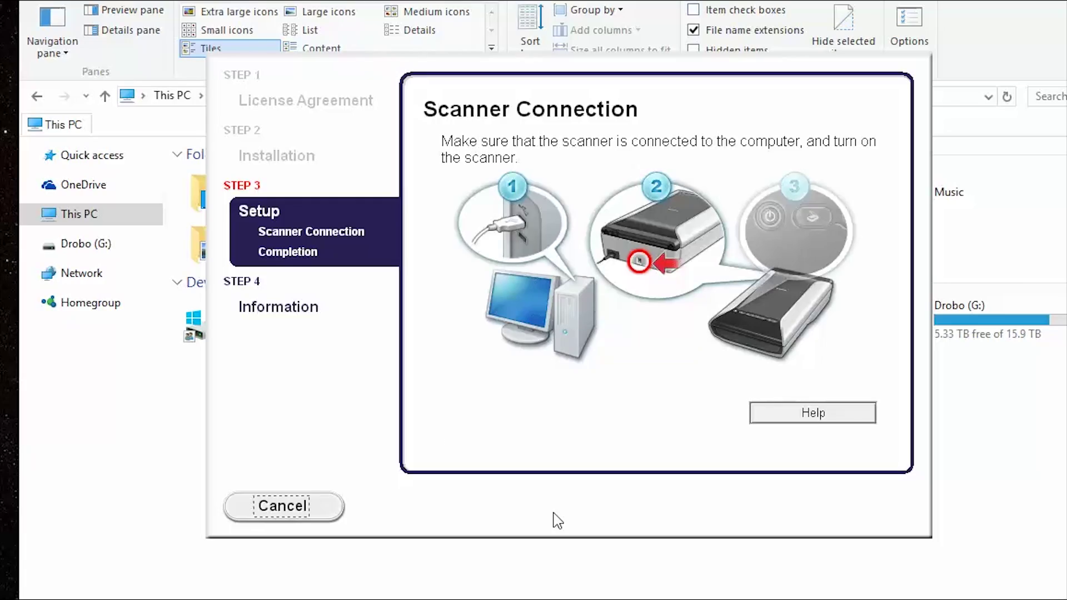
left_click(840, 507)
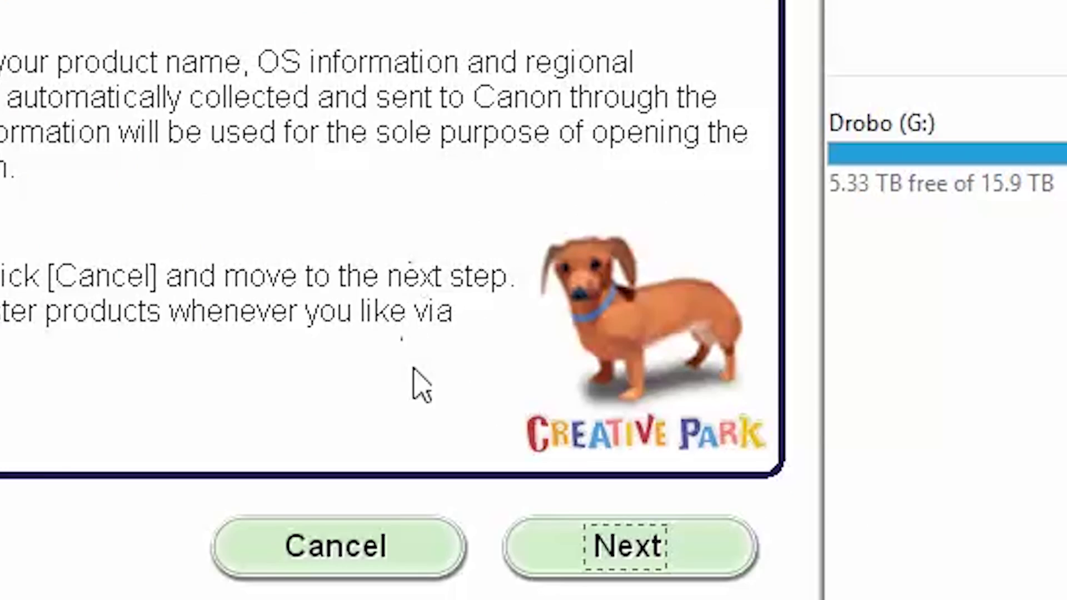
left_click(628, 548)
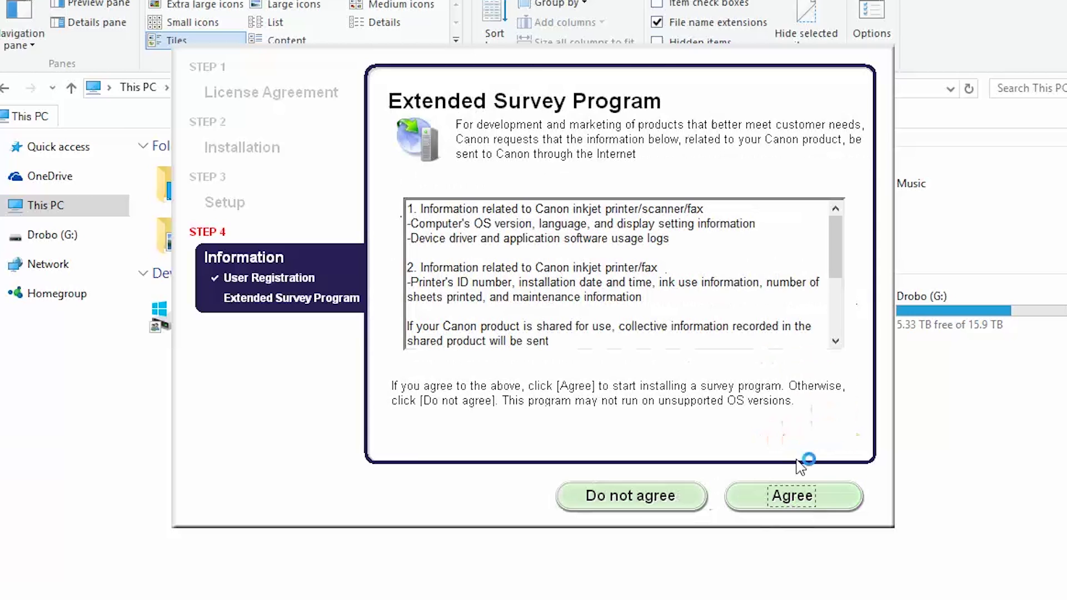
left_click(656, 496)
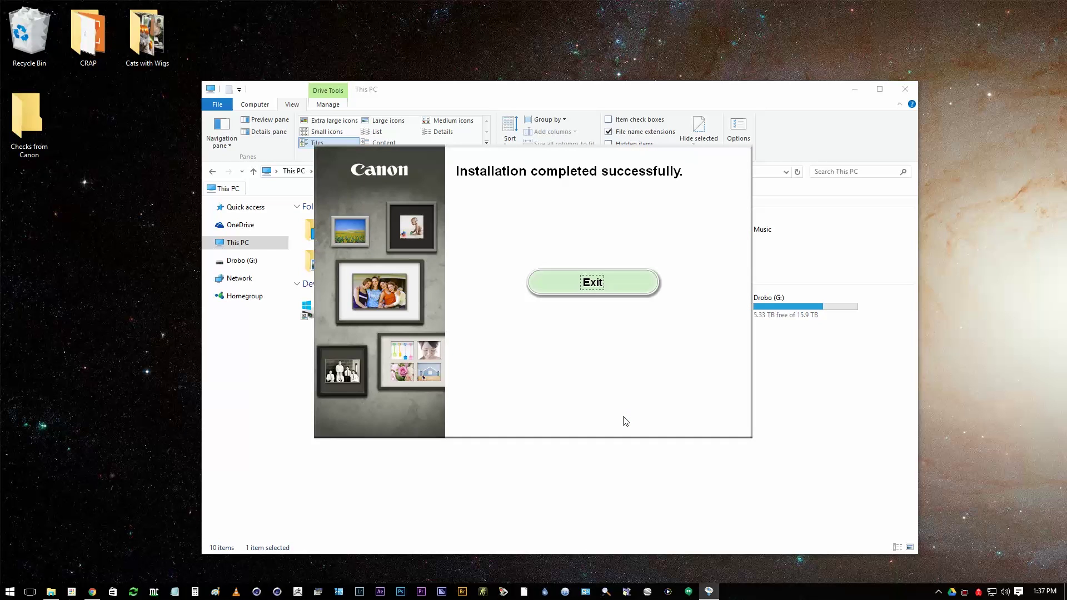
- Exit the installer and launch IJ Scan Utility from the Start menu's Canon Utilities folder
left_click(611, 286)
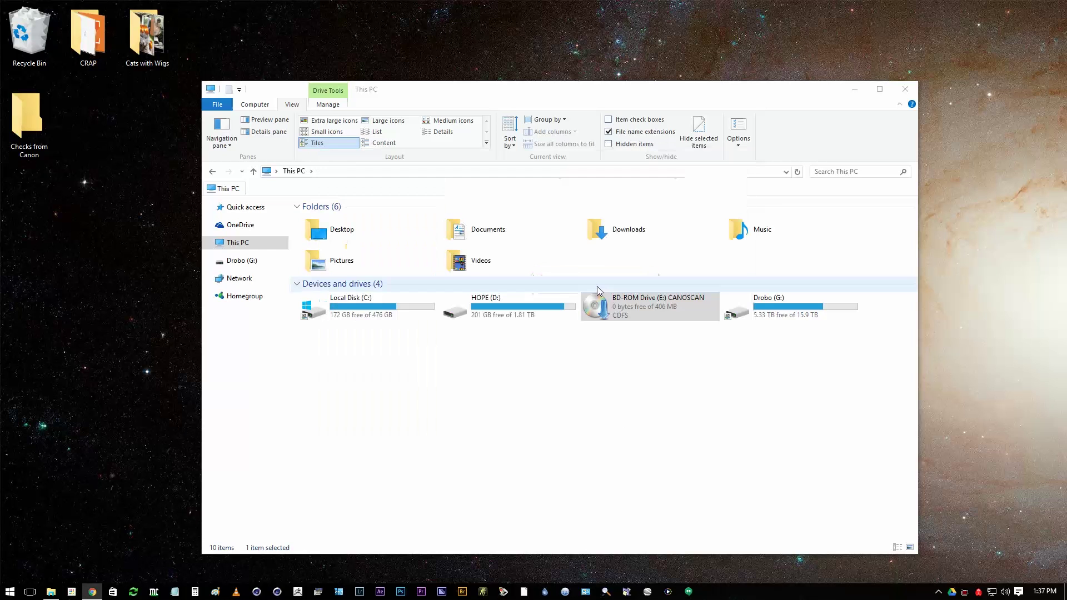
left_click(12, 594)
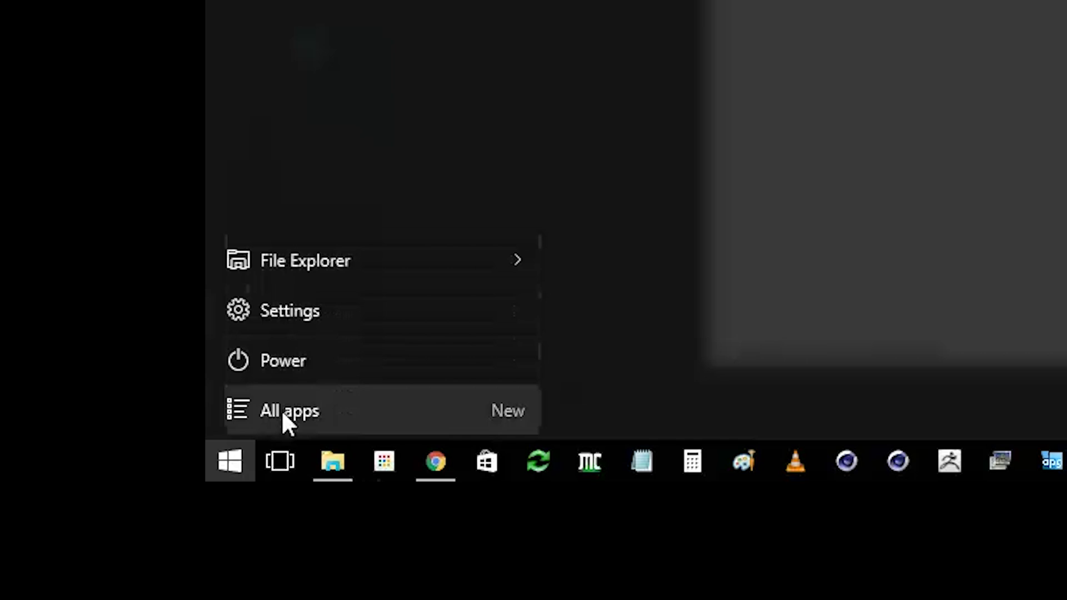
left_click(31, 569)
scroll(83, 444, "down", 15)
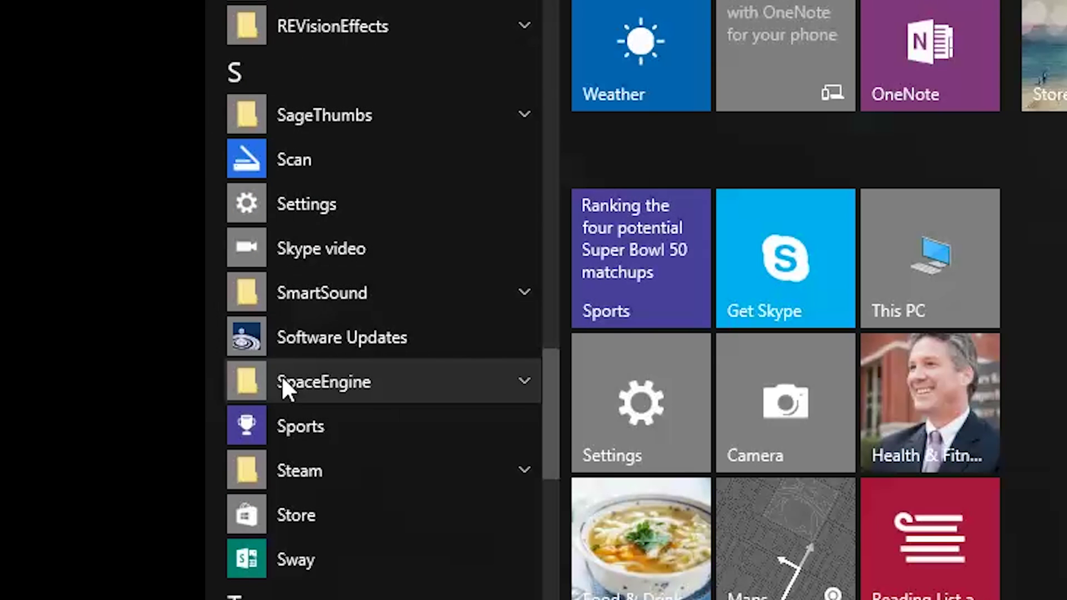
scroll(282, 375, "up", 15)
left_click(369, 169)
left_click(330, 214)
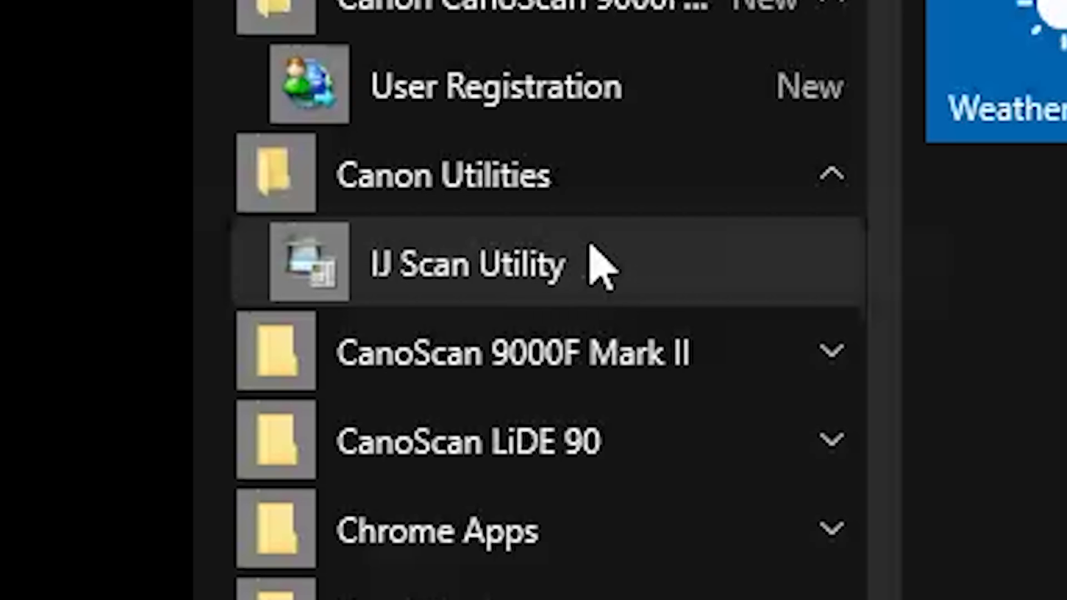
left_click(376, 253)
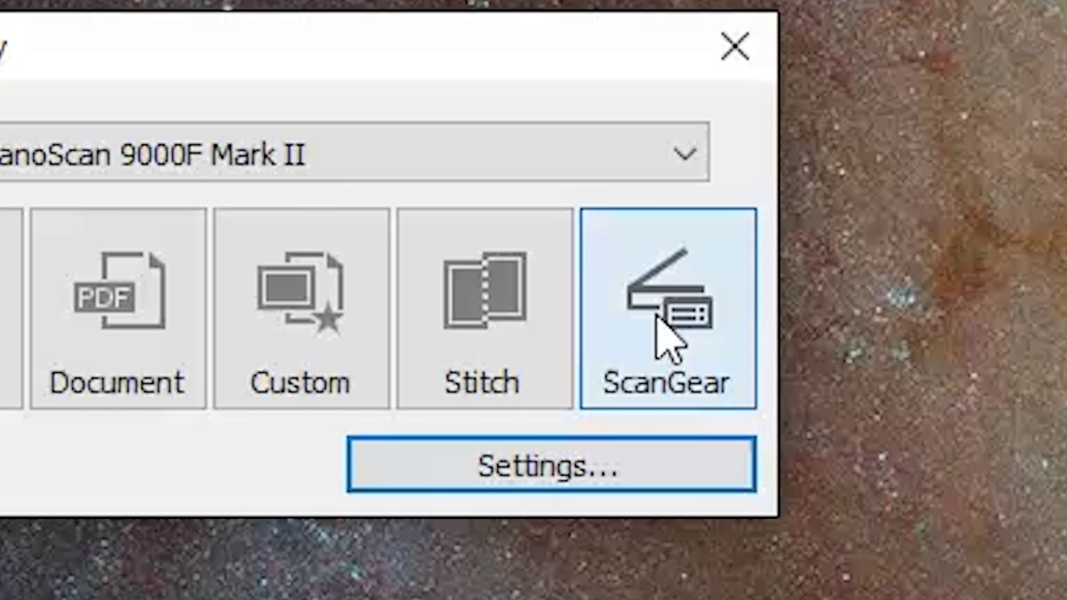
- Open ScanGear, look through its Preview, Scan, Color Settings and Scanner preferences, then close it
left_click(767, 245)
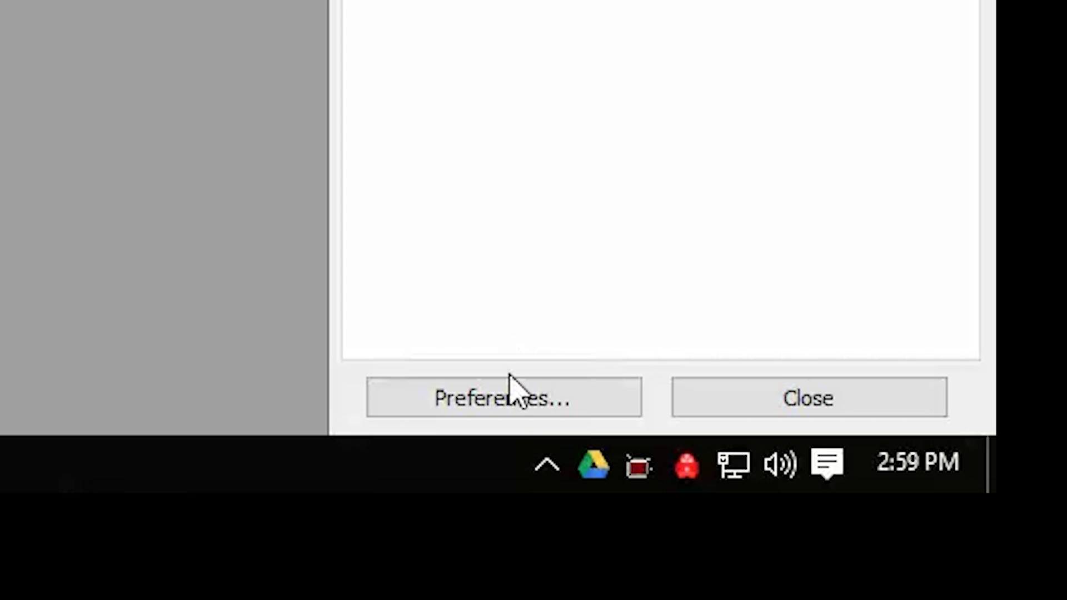
left_click(507, 396)
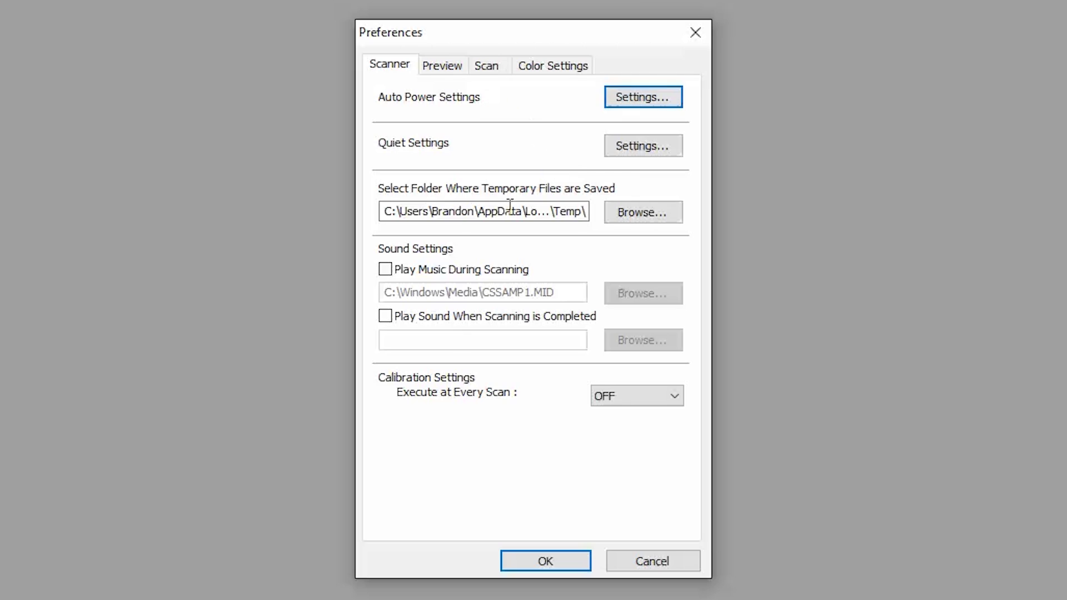
left_click(442, 65)
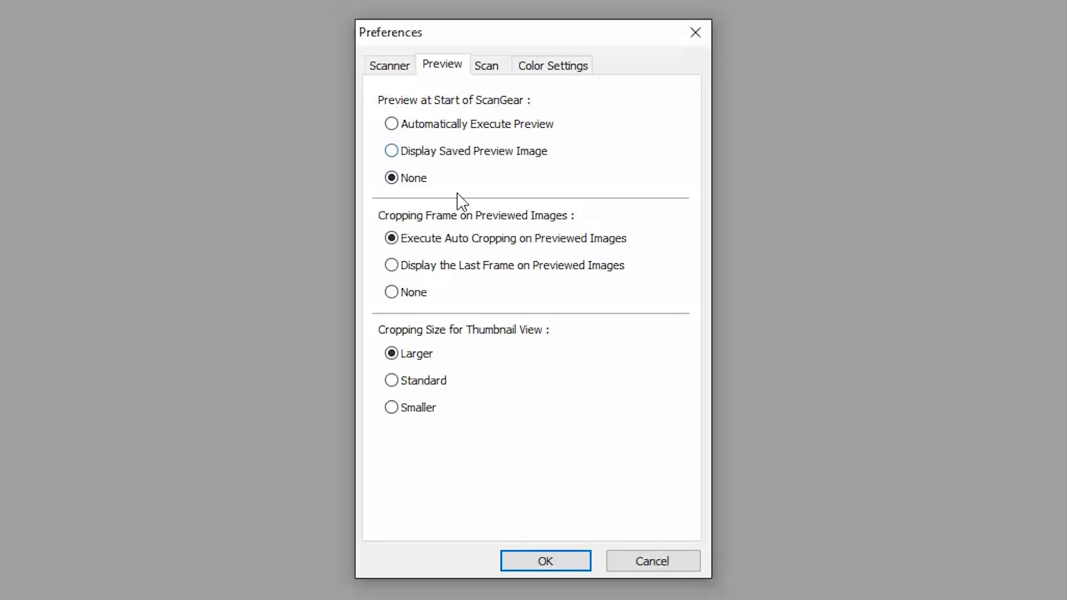
left_click(494, 68)
left_click(555, 66)
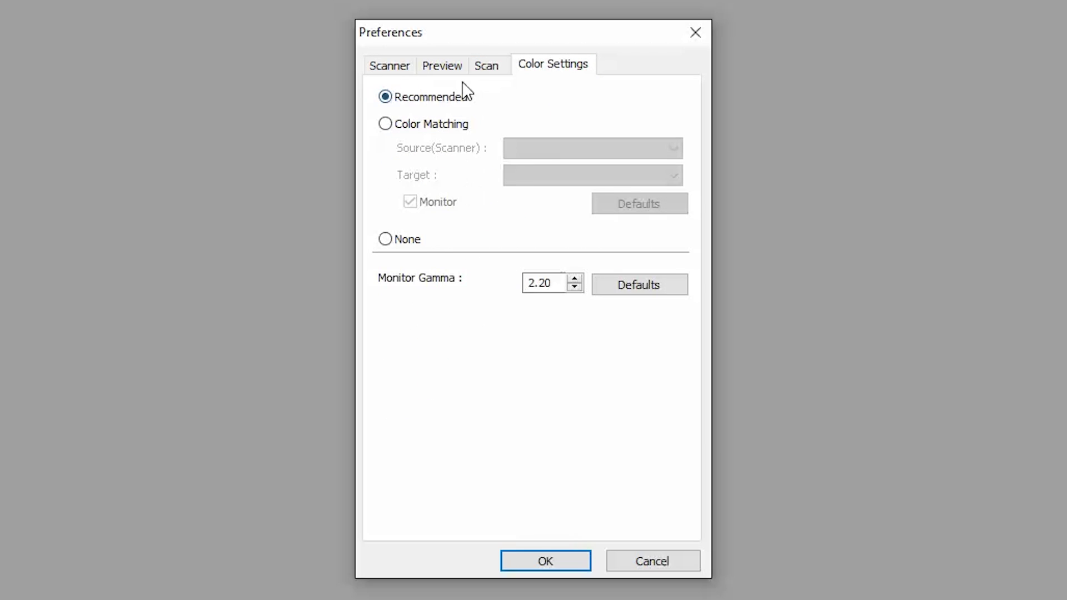
left_click(389, 66)
left_click(545, 561)
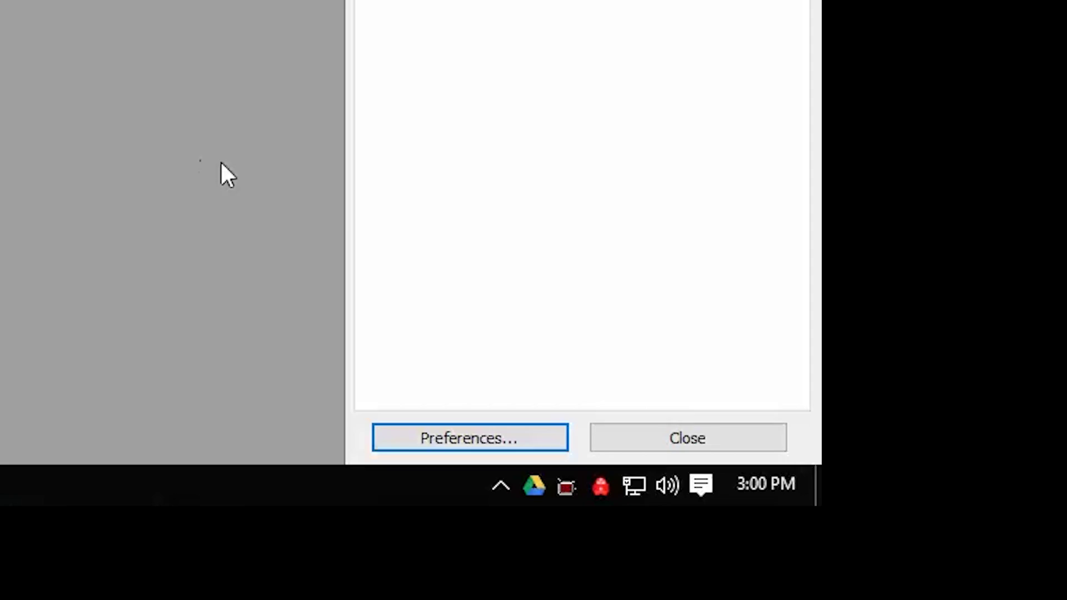
left_click(649, 442)
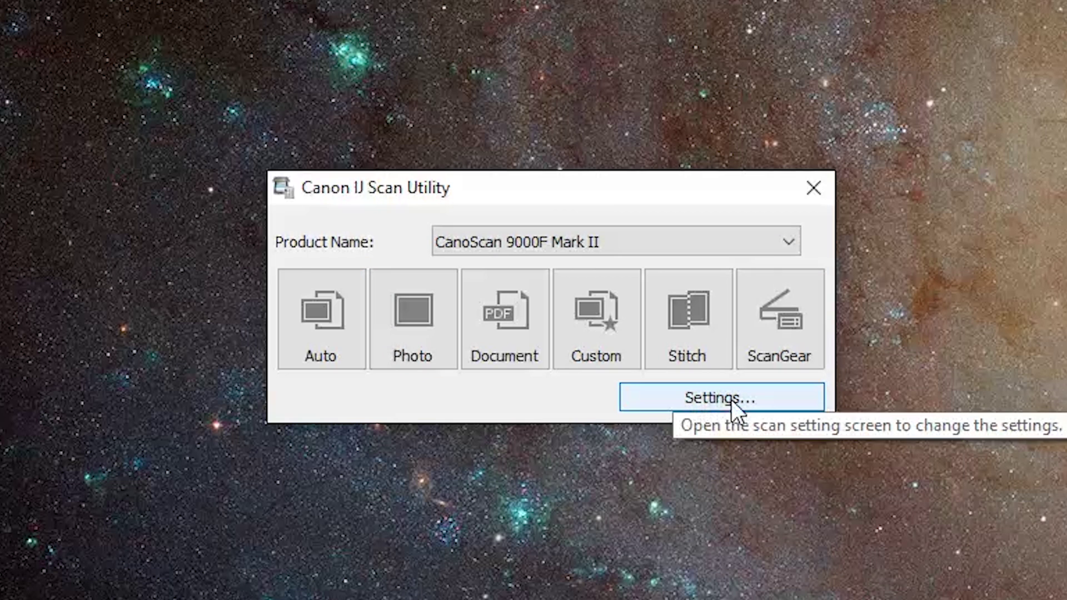
- In the ScanGear settings, choose TIFF data format and tick Enable large image scans, accepting the warning
left_click(763, 403)
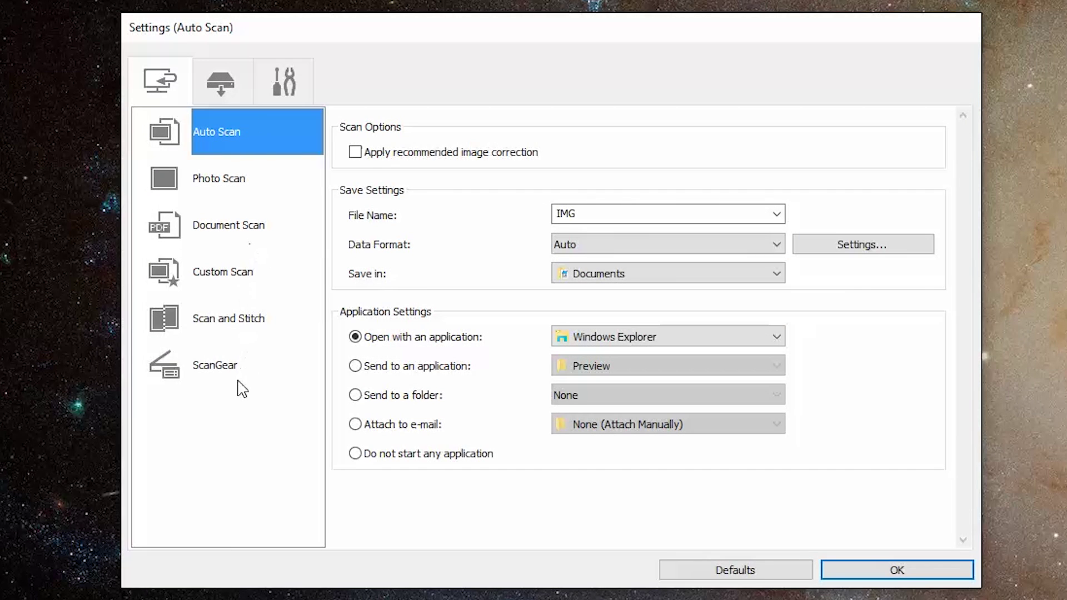
left_click(218, 371)
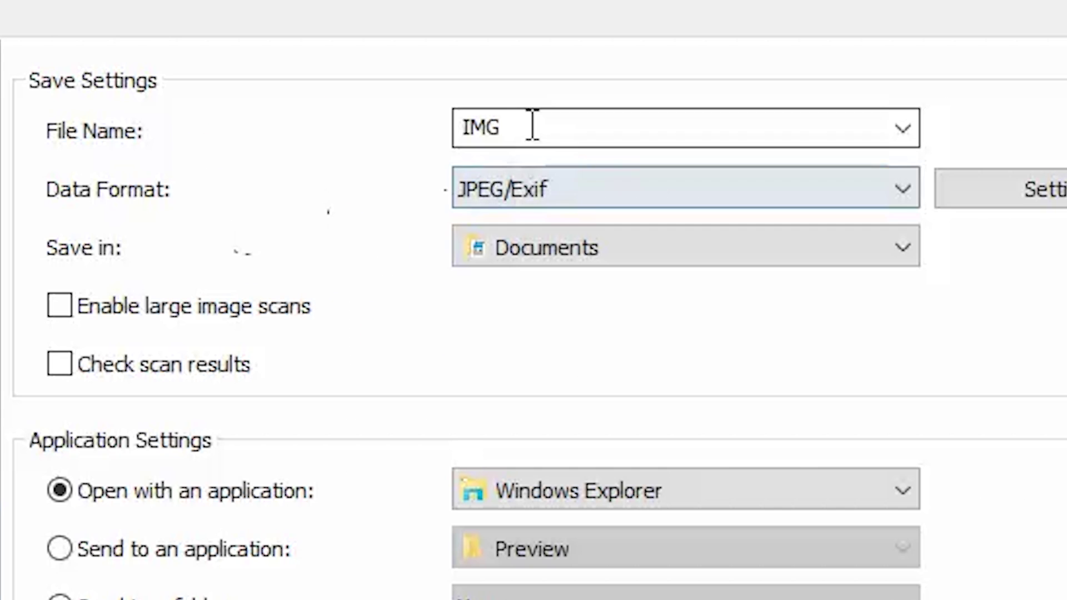
left_click(562, 192)
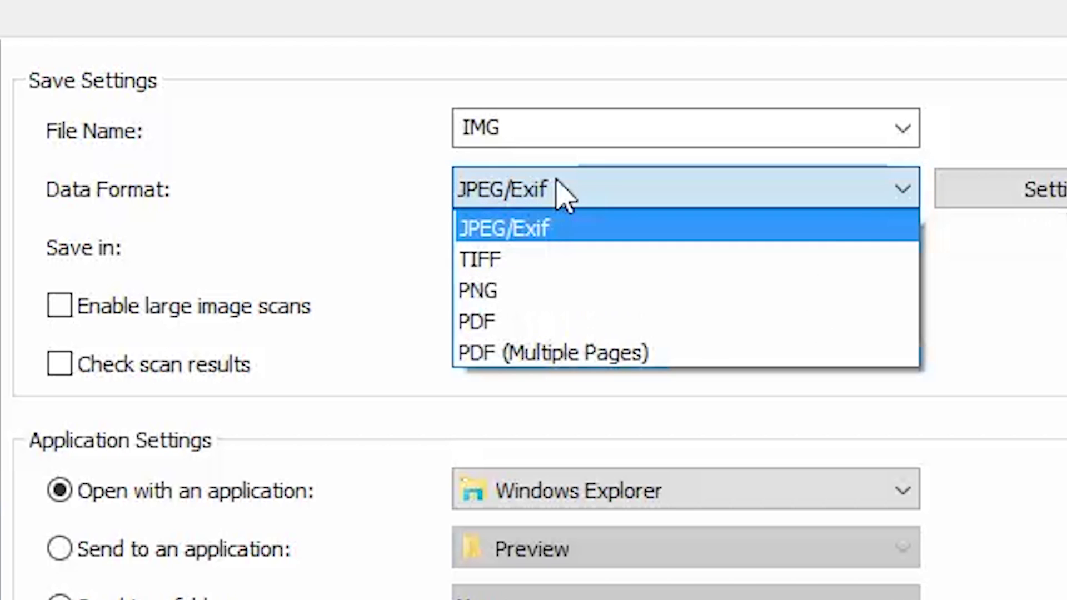
left_click(507, 260)
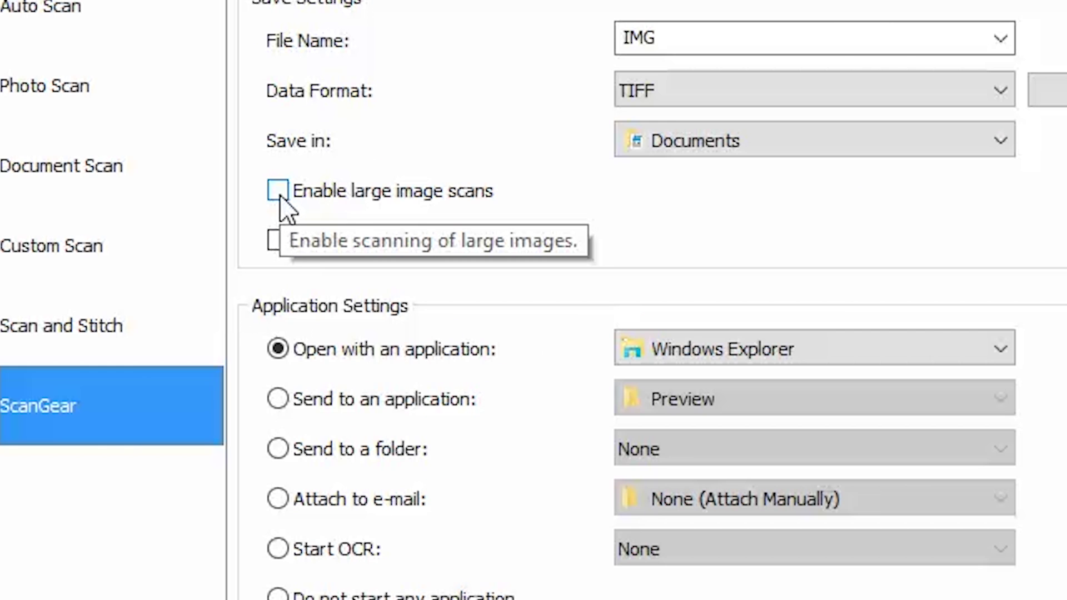
left_click(298, 240)
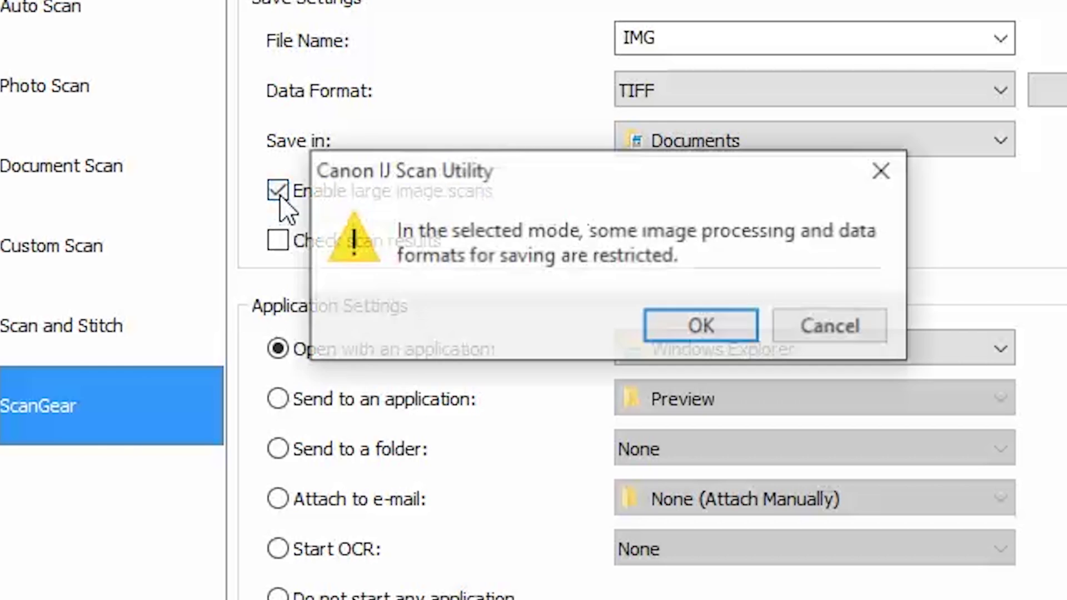
left_click(702, 327)
left_click(1066, 599)
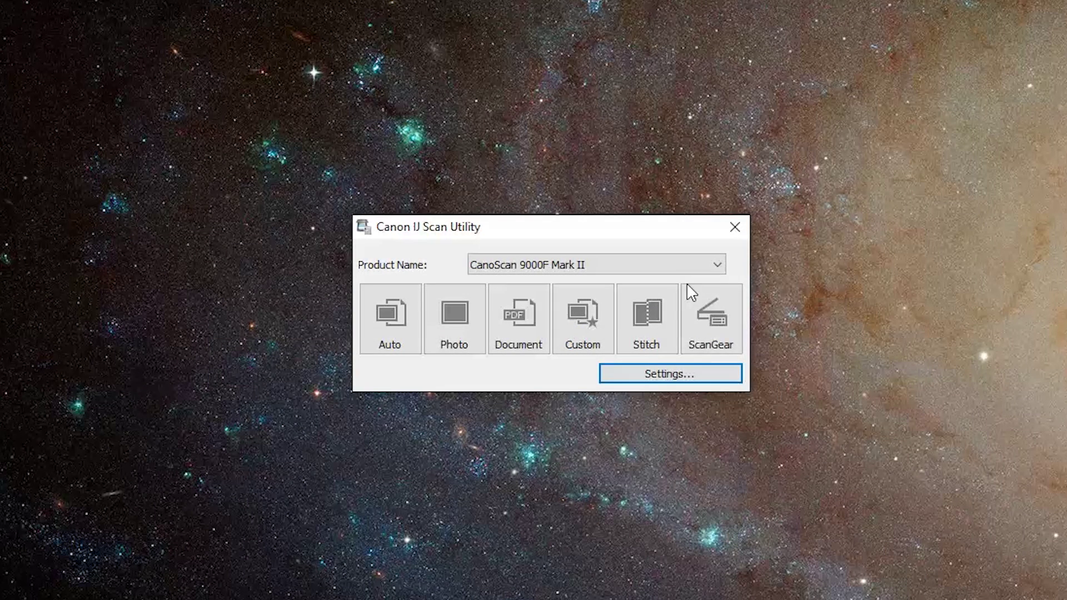
- Launch ScanGear from IJ Scan Utility and switch to the Advanced Mode tab
left_click(696, 303)
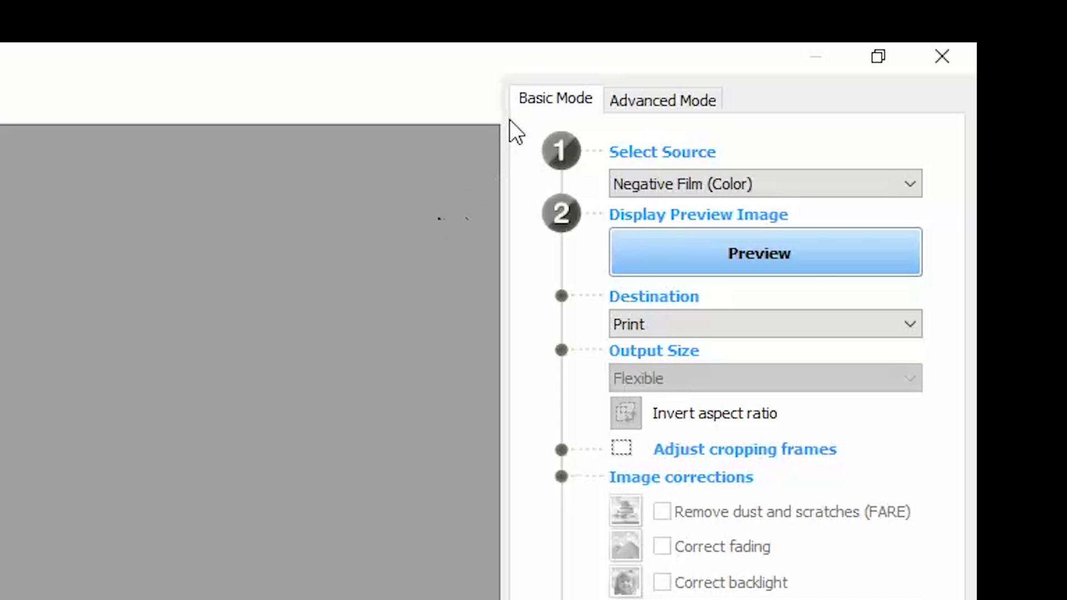
left_click(629, 106)
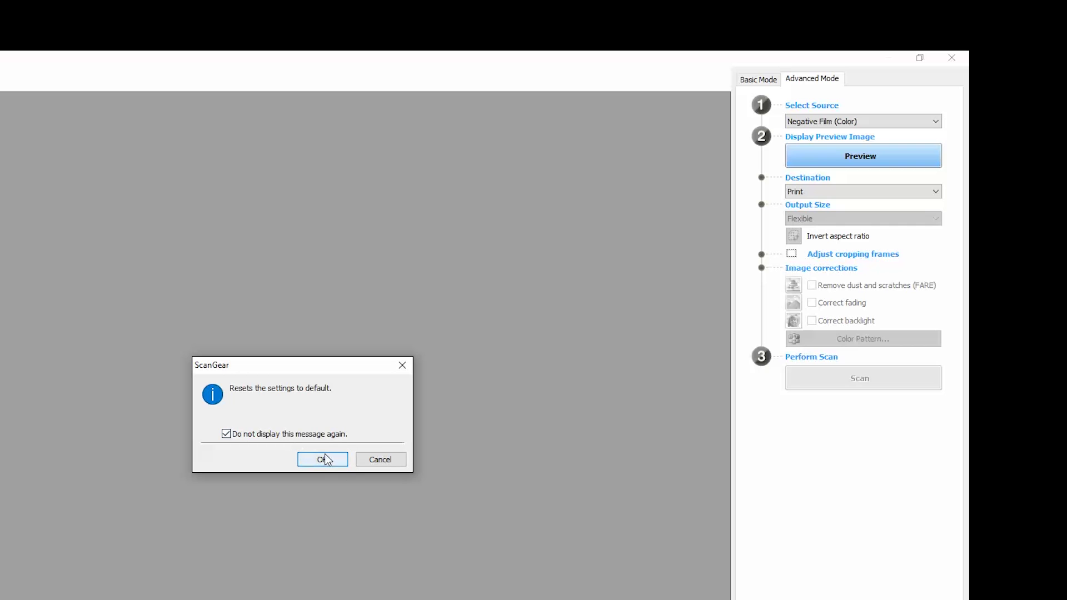
- Confirm the reset, keep Color Negative Film as source, and set units to pixels and output resolution to 4800 dpi
left_click(325, 460)
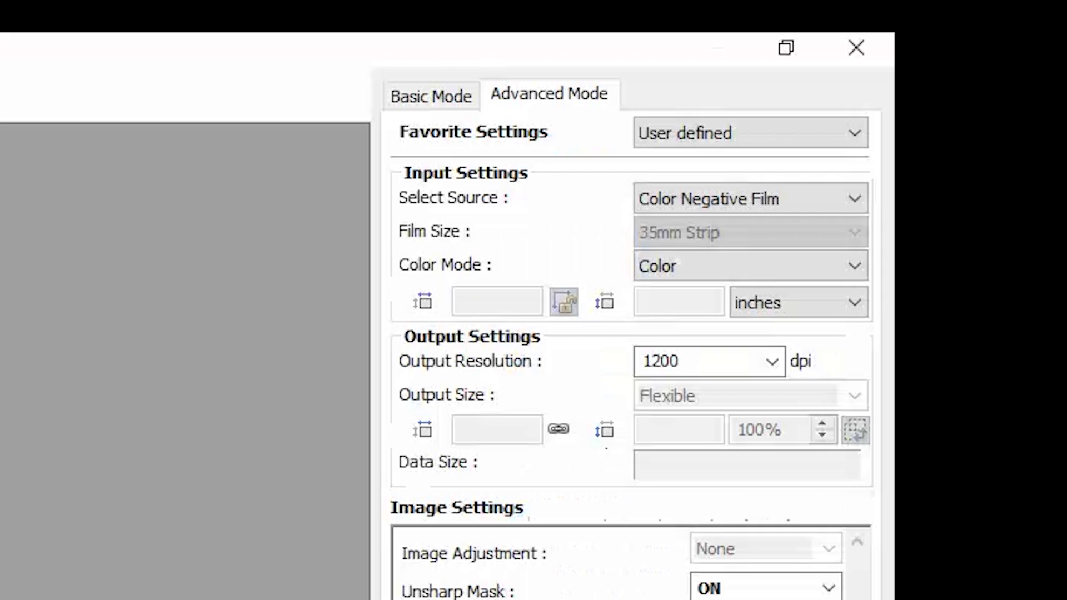
left_click(701, 209)
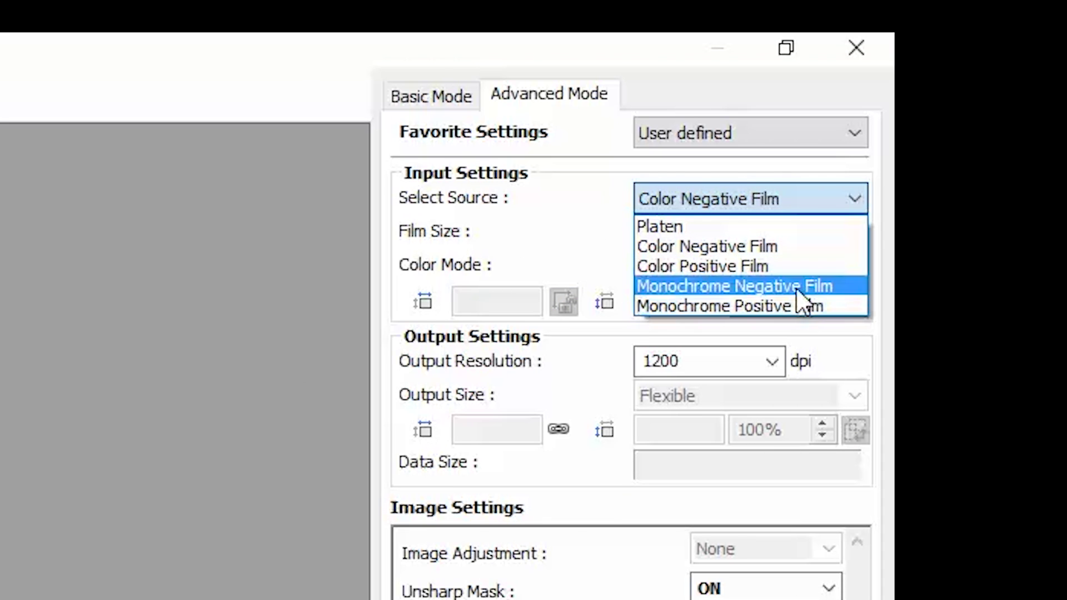
left_click(817, 248)
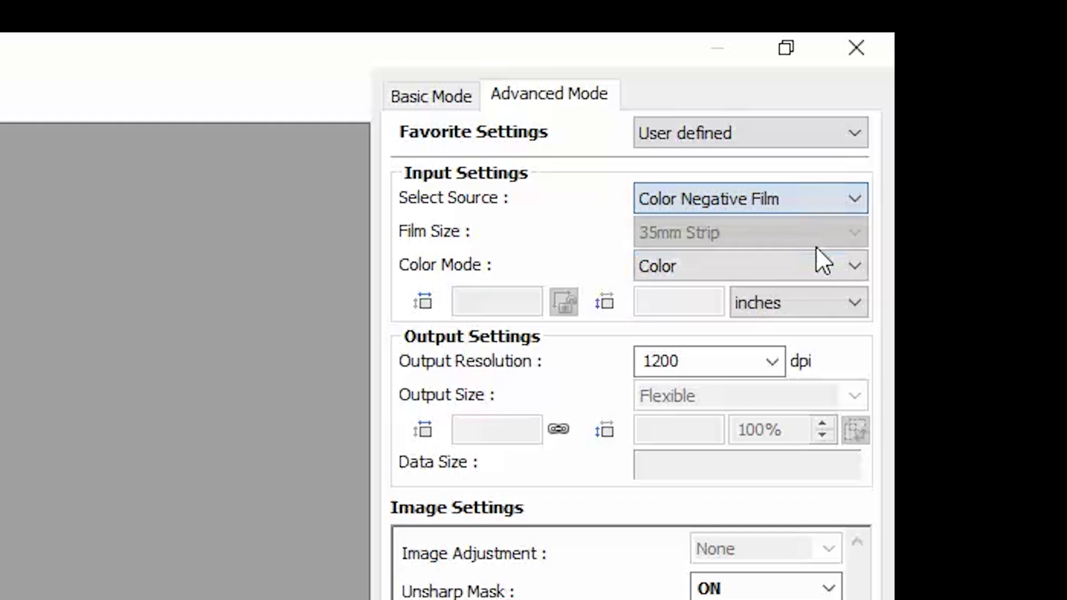
left_click(798, 304)
left_click(794, 327)
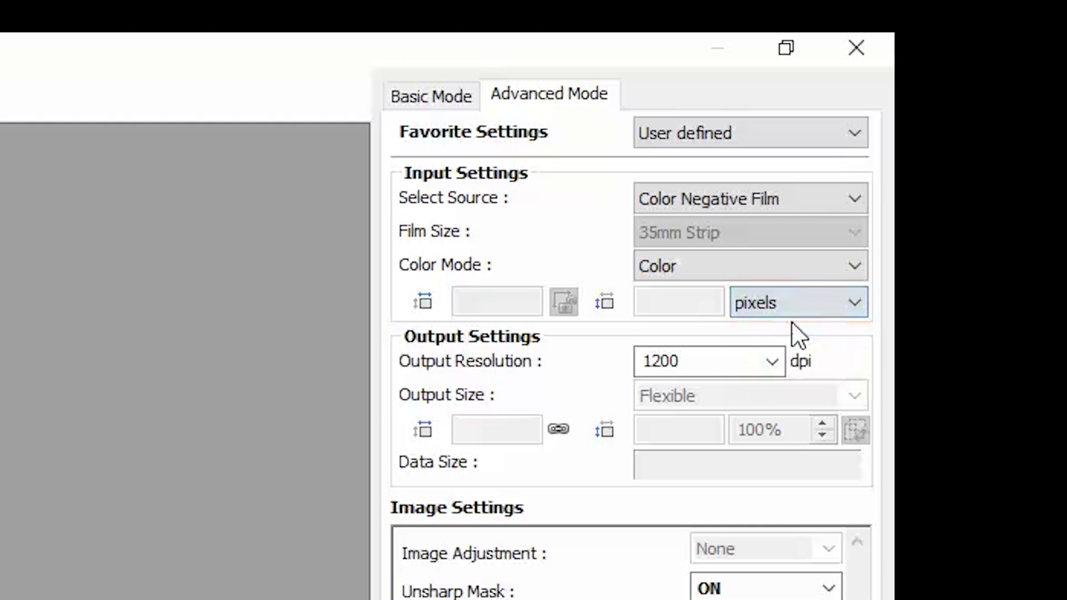
left_click(774, 363)
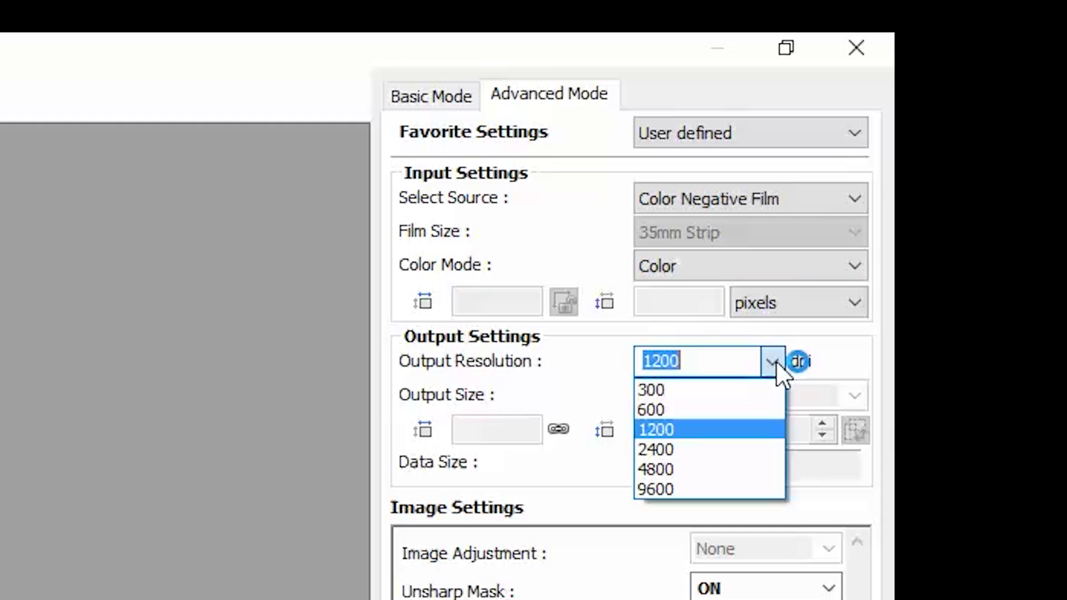
left_click(717, 468)
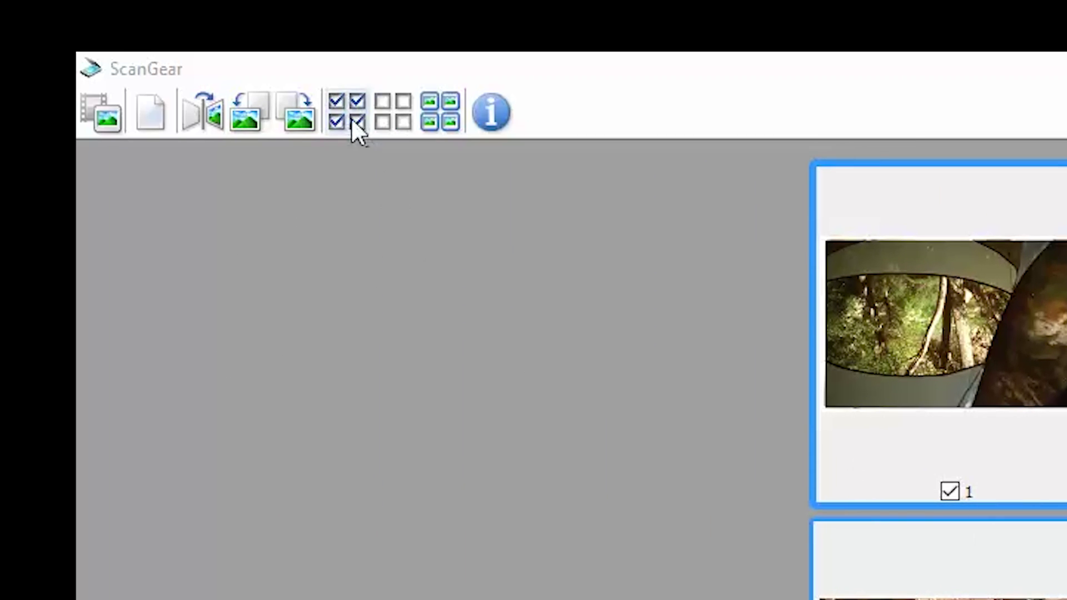
- Tick all frames and rotate frames 2 through 6 upright in thumbnail view
left_click(353, 121)
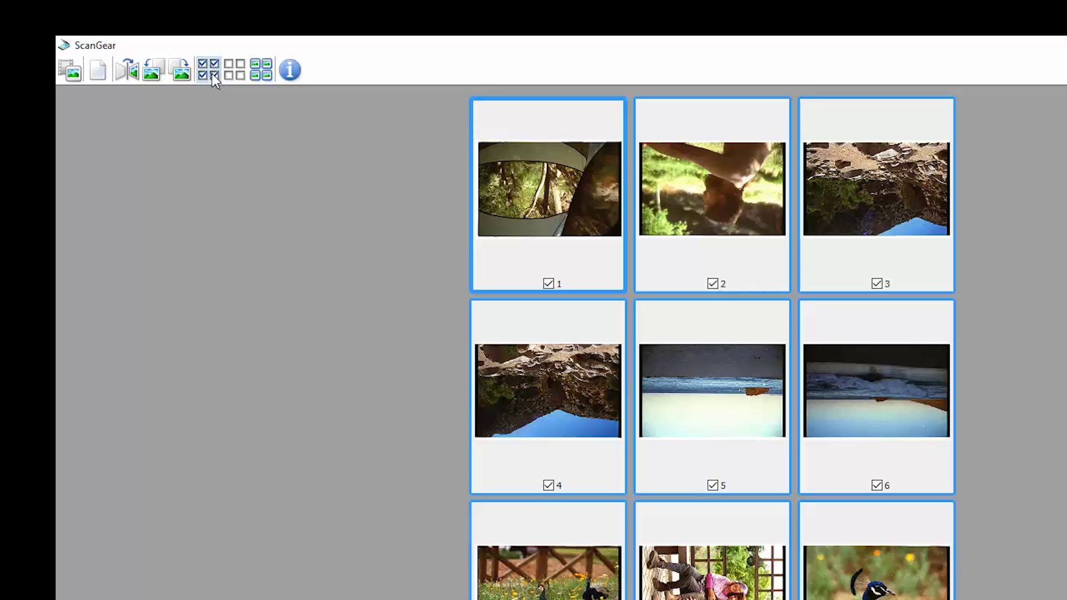
left_click(541, 207)
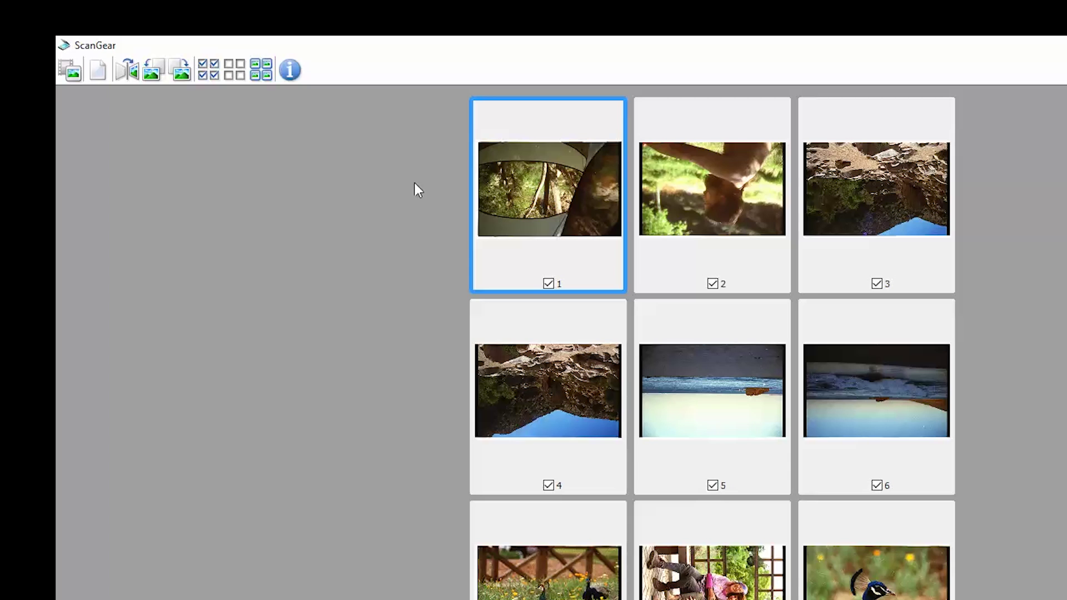
left_click(156, 74)
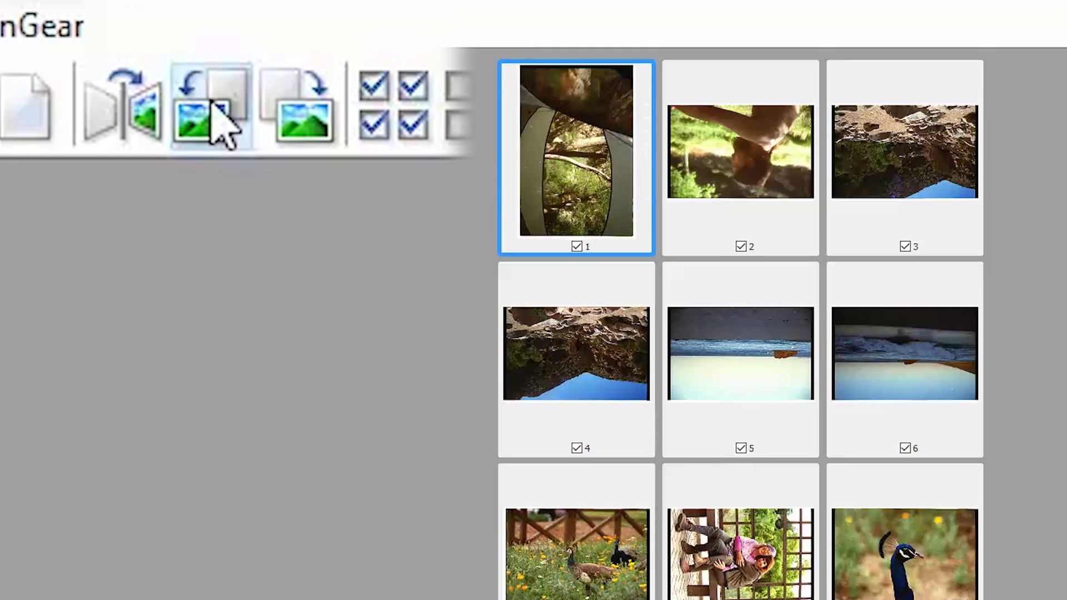
left_click(222, 126)
left_click(779, 191)
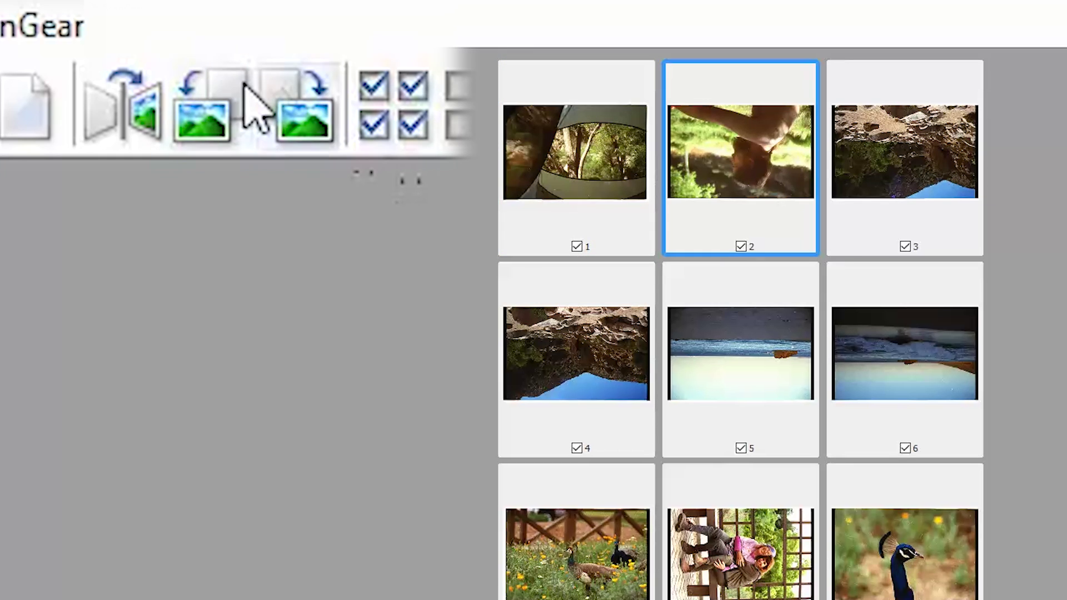
left_click(238, 111)
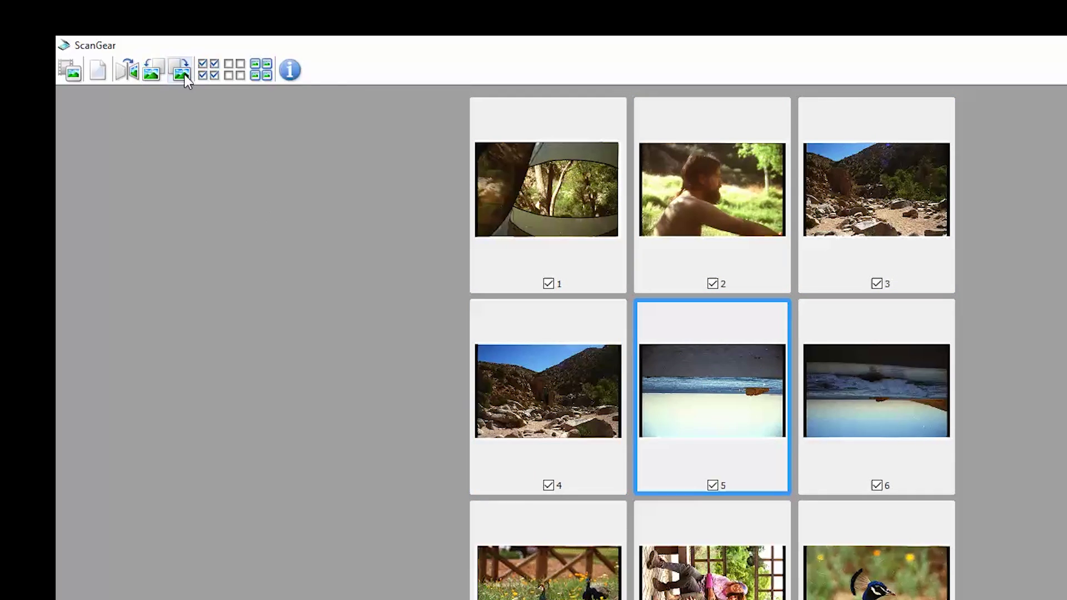
left_click(152, 70)
left_click(151, 70)
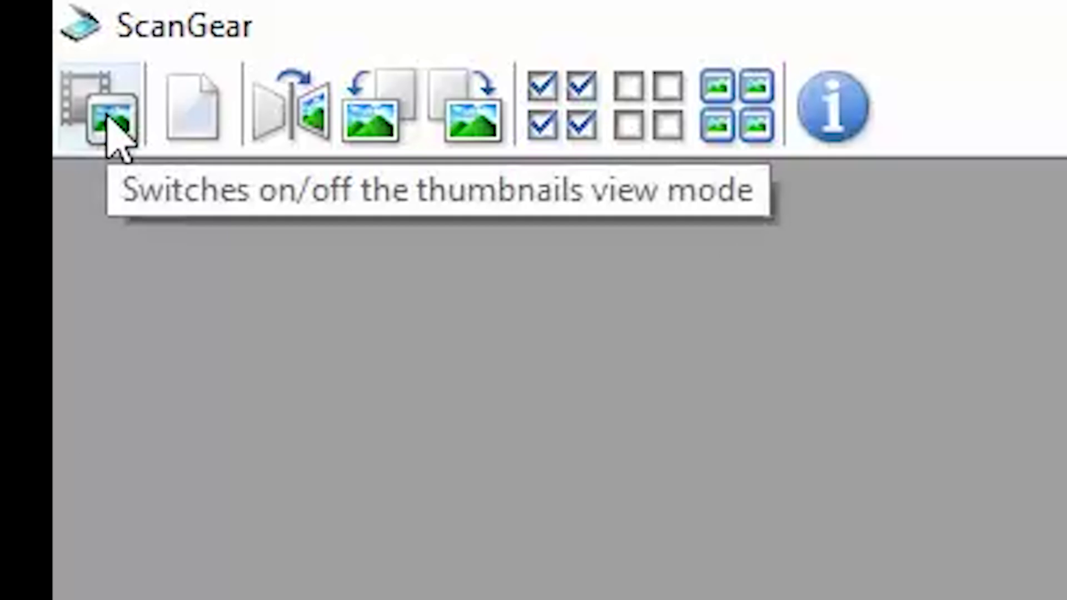
- Return to the whole film-strip preview and rotate it left to horizontal at 6720 × 4544 pixels
left_click(108, 116)
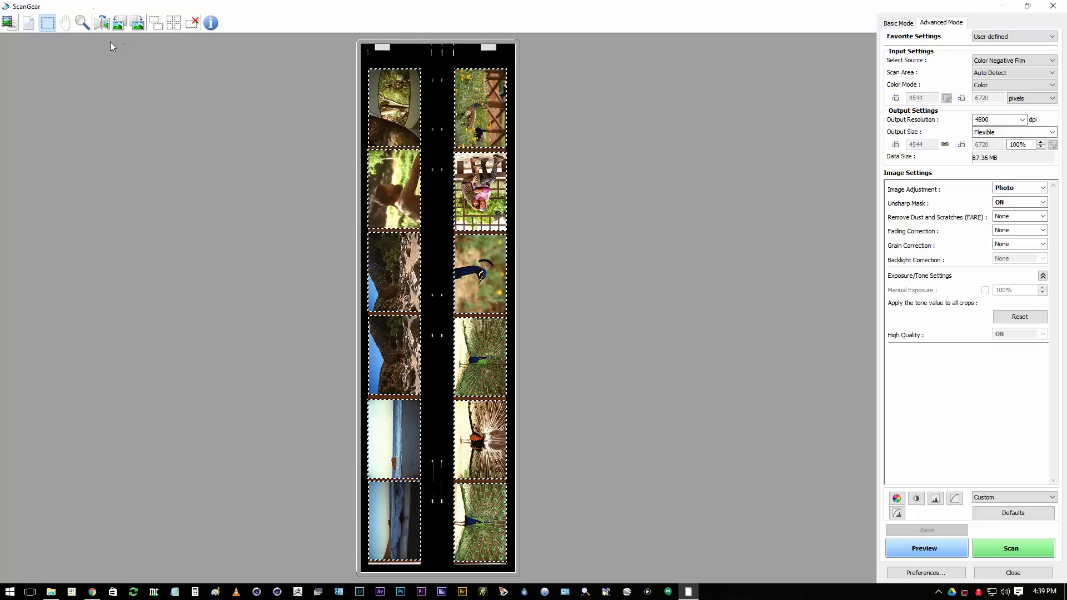
left_click(7, 24)
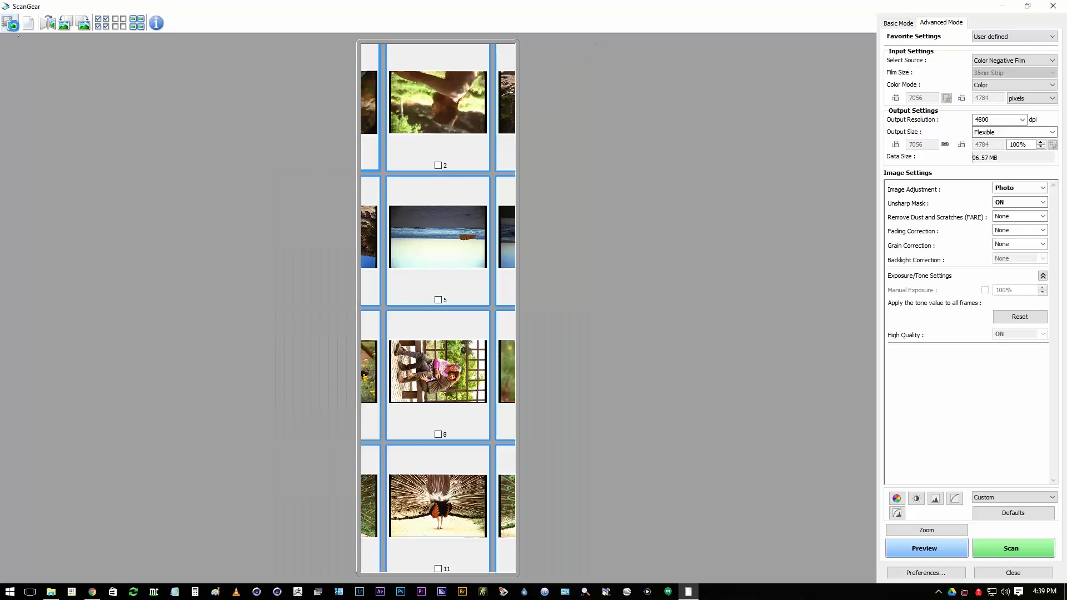
left_click(19, 69)
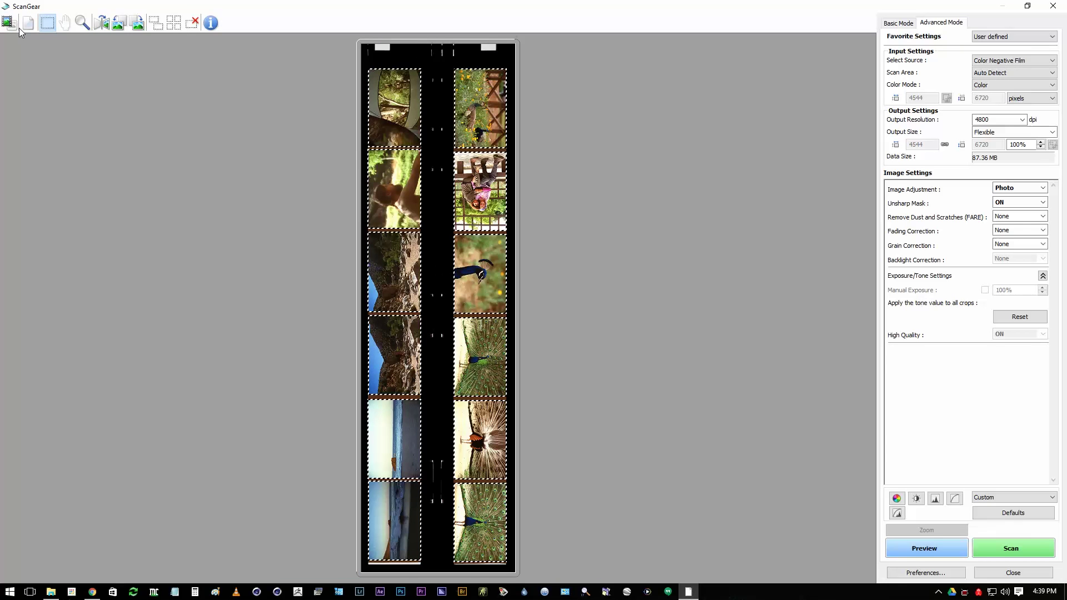
left_click(122, 22)
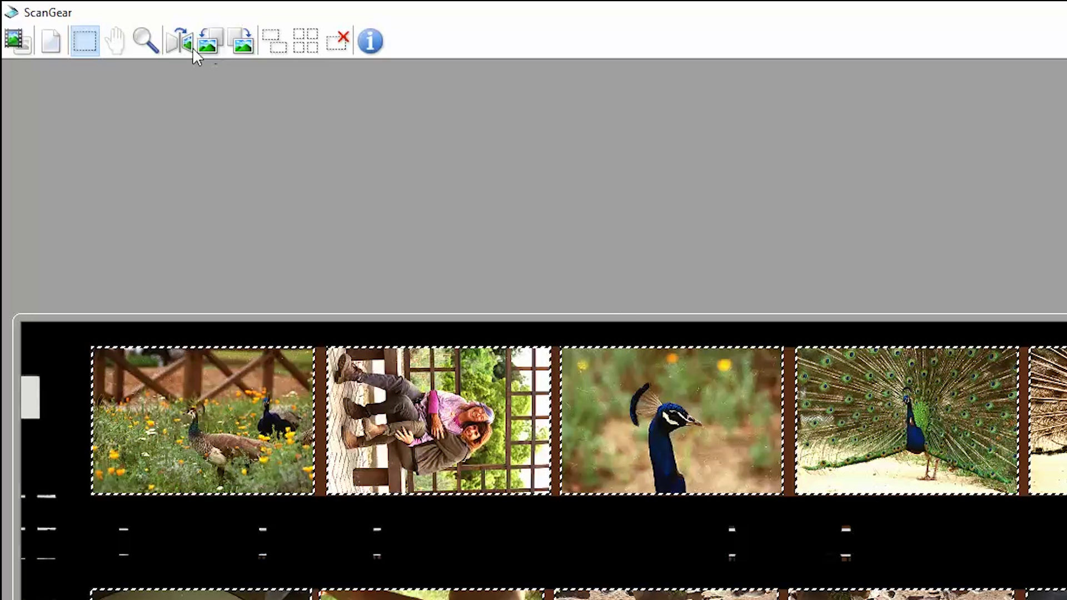
- Zoom the preview in on the first peacock frame to inspect its crop border
left_click(145, 41)
left_click(241, 389)
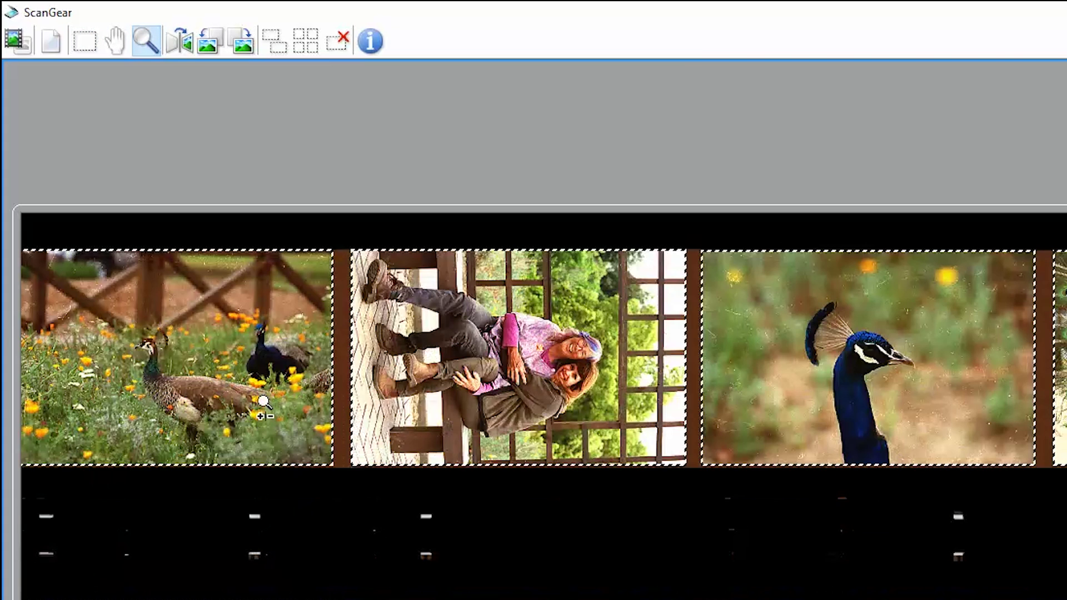
right_click(241, 385)
right_click(241, 385)
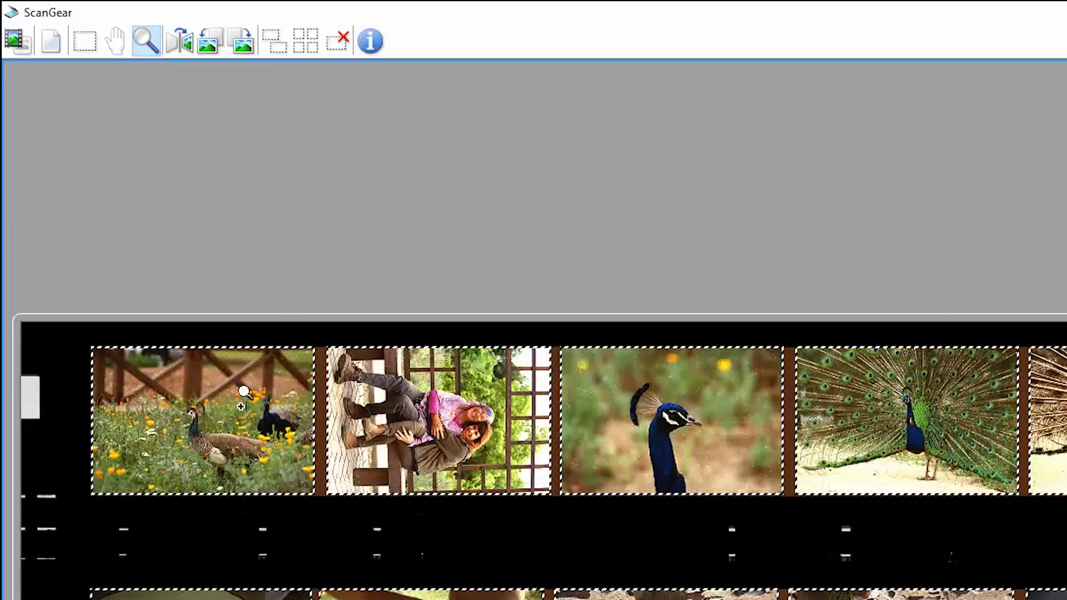
left_click(190, 402)
left_click(155, 390)
left_click(145, 364)
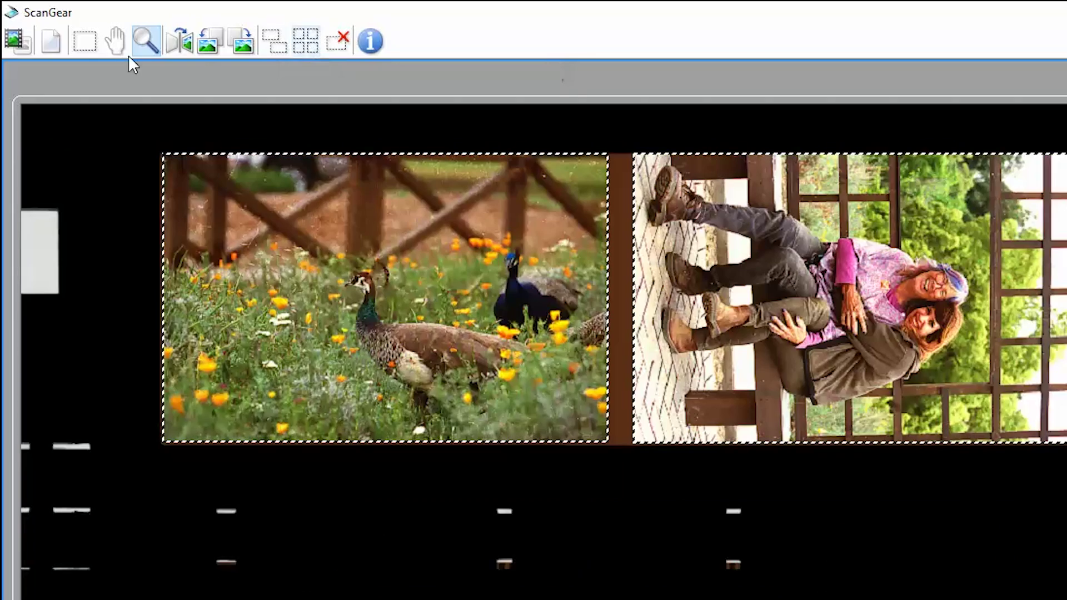
- Select the peacock and couple frames' crop areas with the Marquee tool
left_click(92, 44)
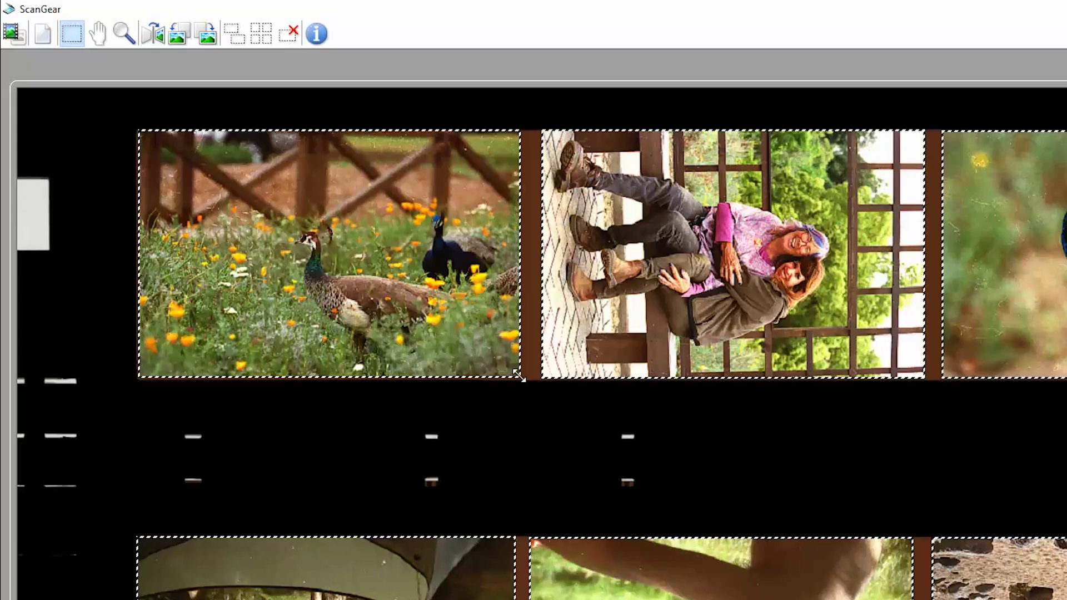
left_click(201, 160)
left_click(923, 367, "ctrl")
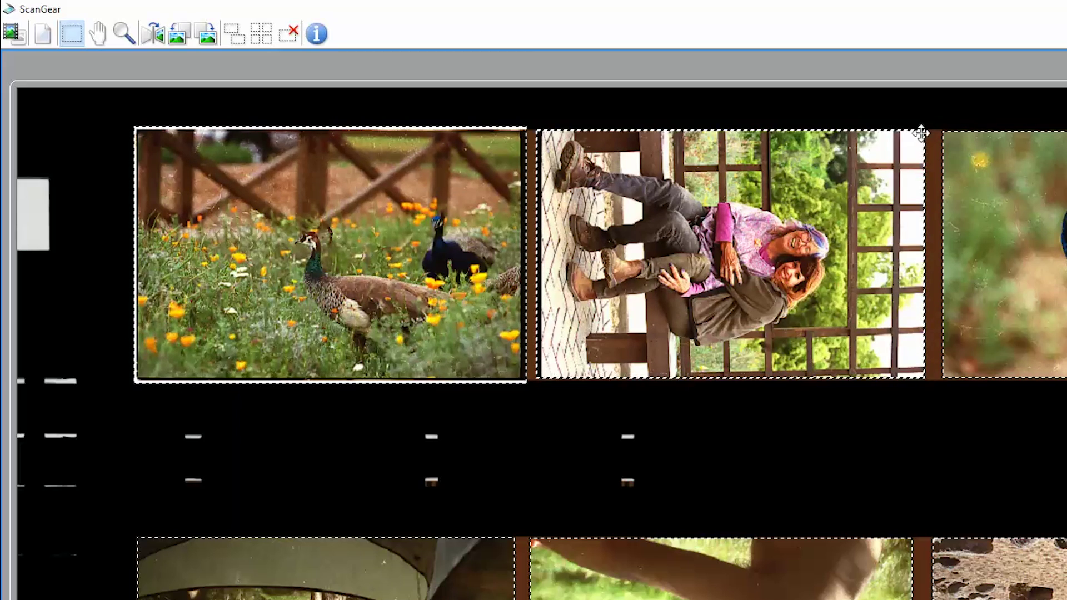
- Zoom out to the whole strip and test rotating it vertical, leaving it horizontal
left_click(123, 33)
left_click(179, 34)
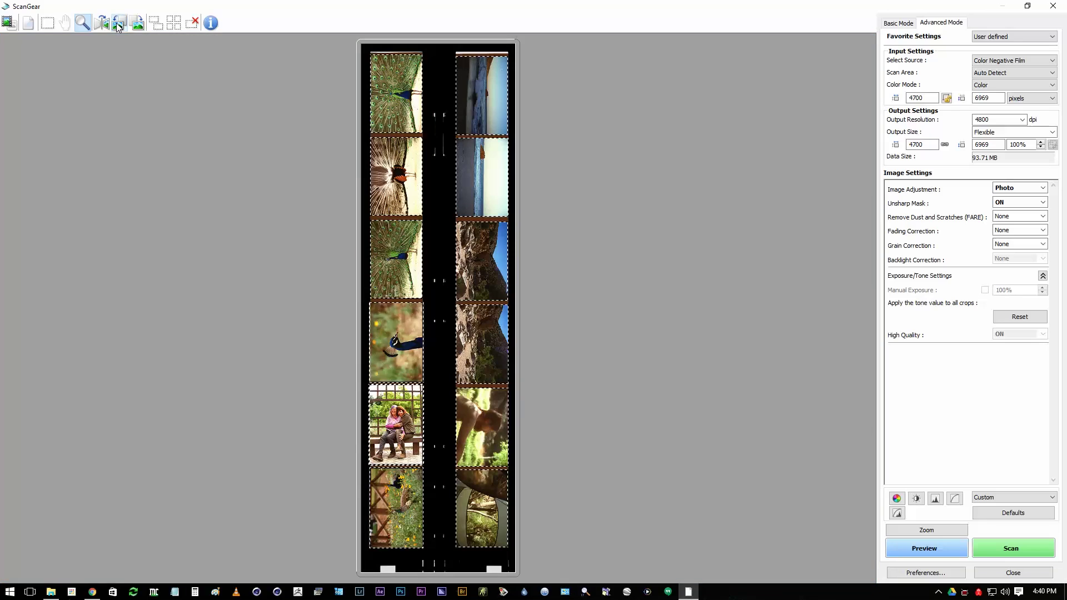
left_click(119, 25)
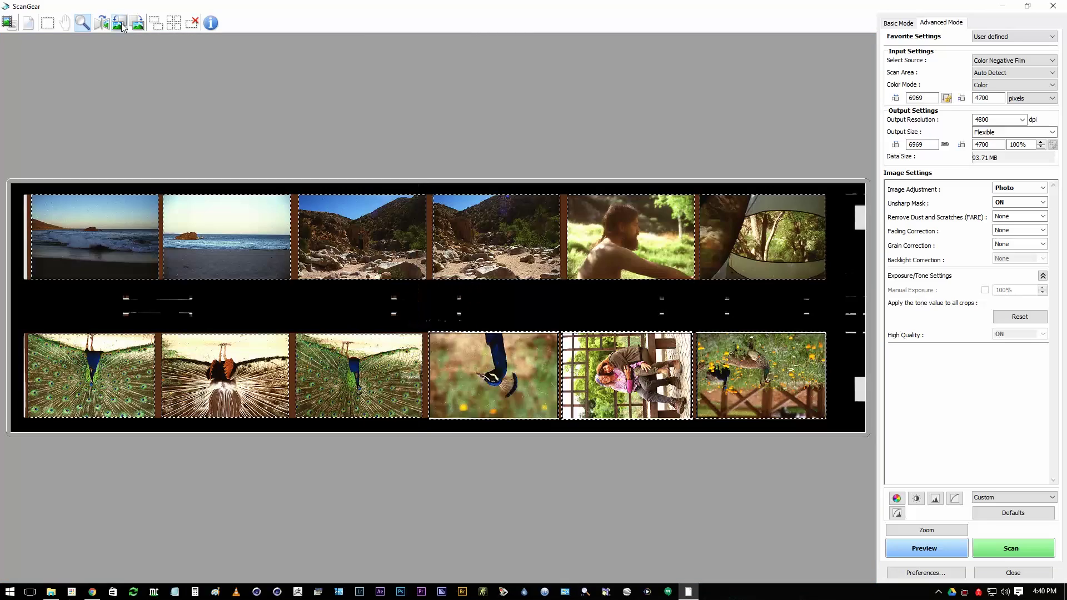
left_click(123, 28)
left_click(124, 28)
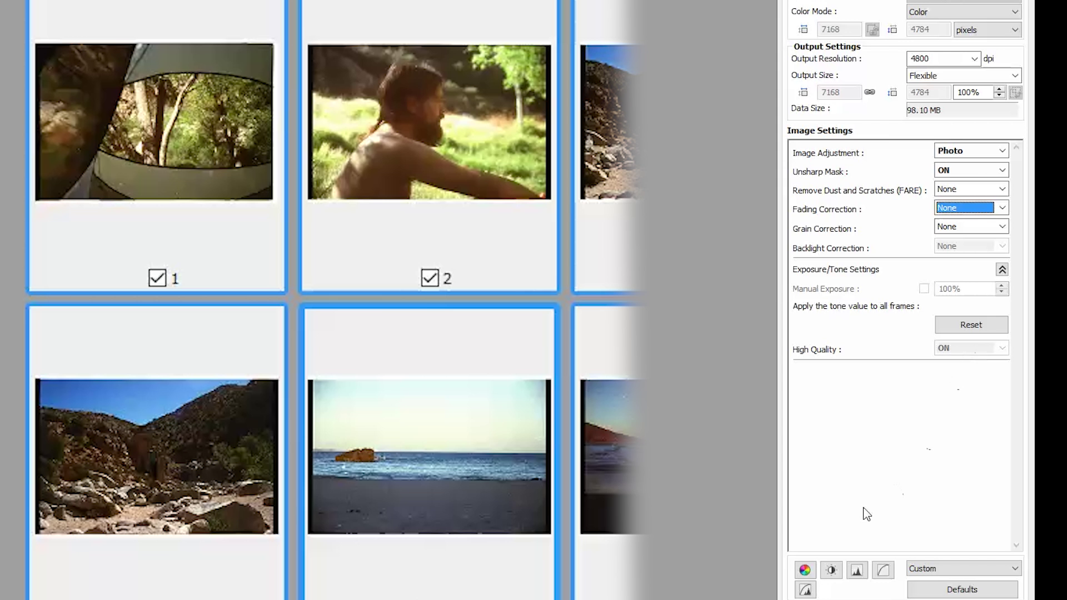
left_click(805, 570)
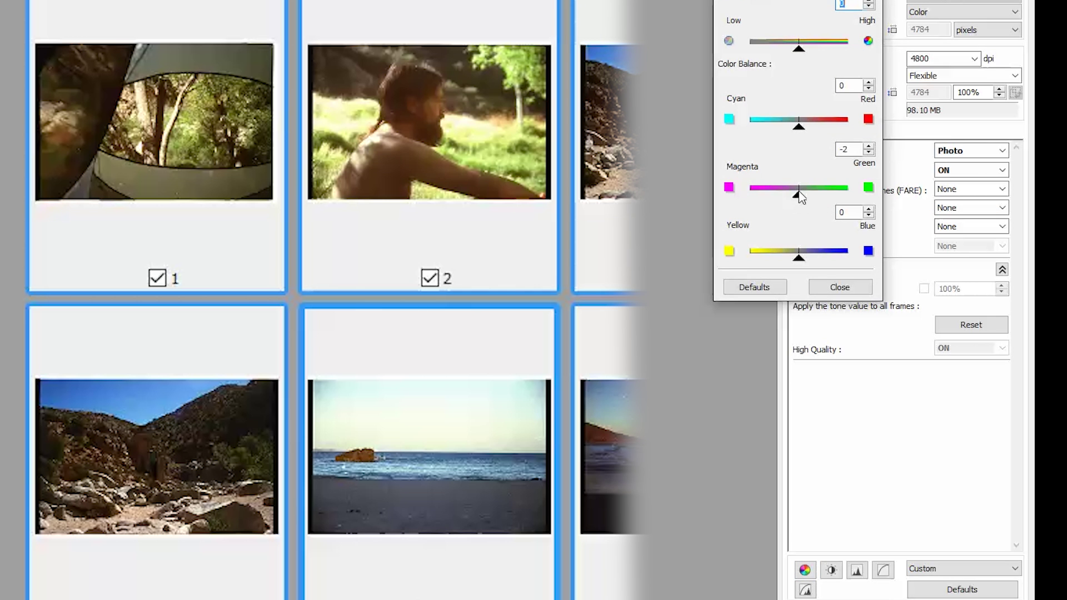
left_click_drag(799, 195, 811, 195)
left_click(766, 289)
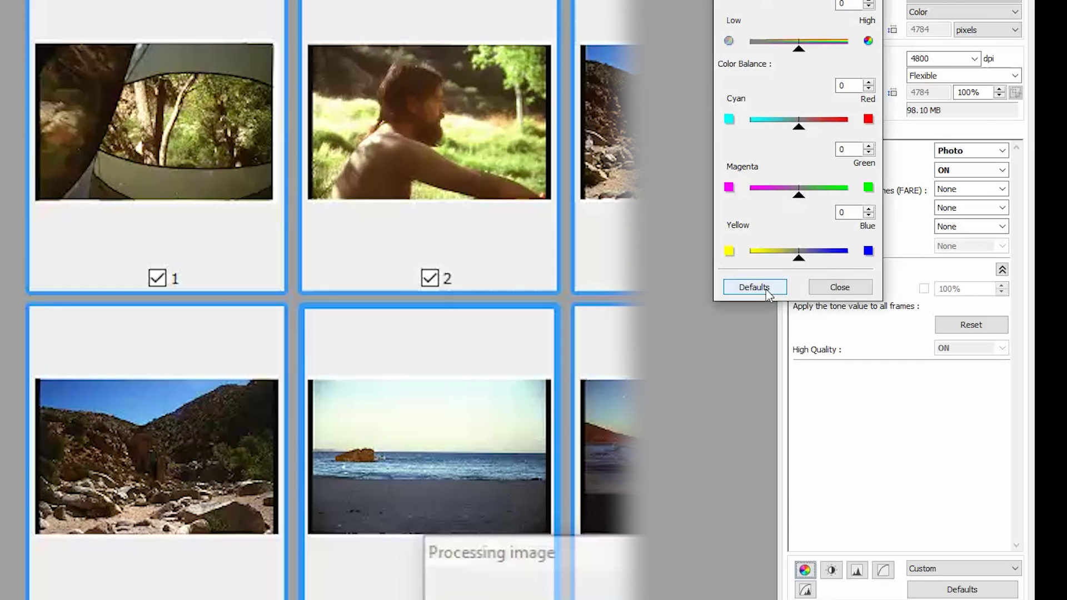
left_click(831, 289)
left_click(805, 589)
left_click(832, 570)
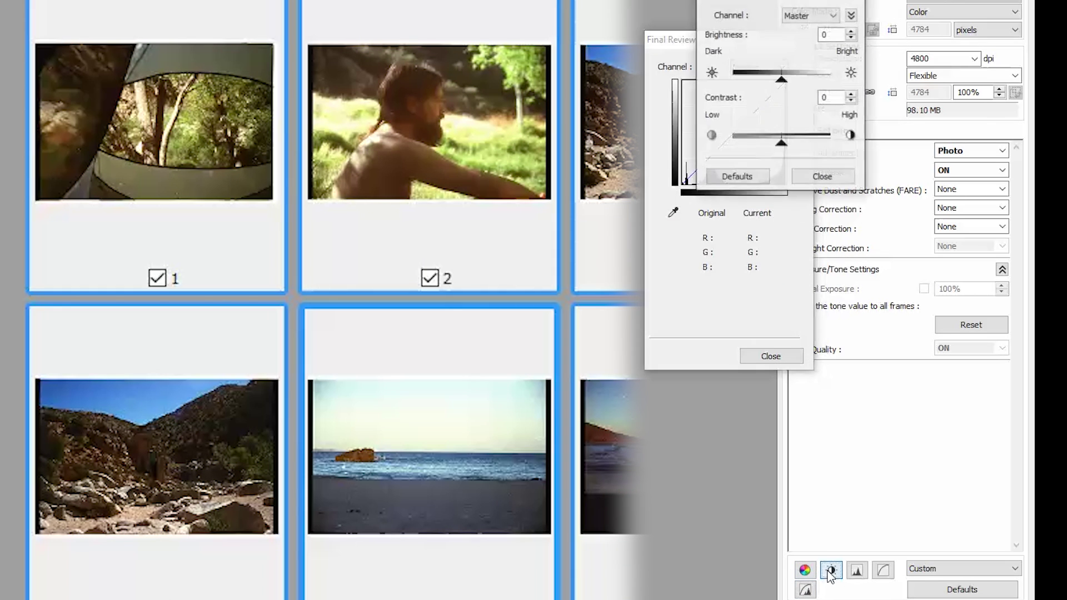
left_click(857, 570)
left_click(884, 569)
left_click(805, 570)
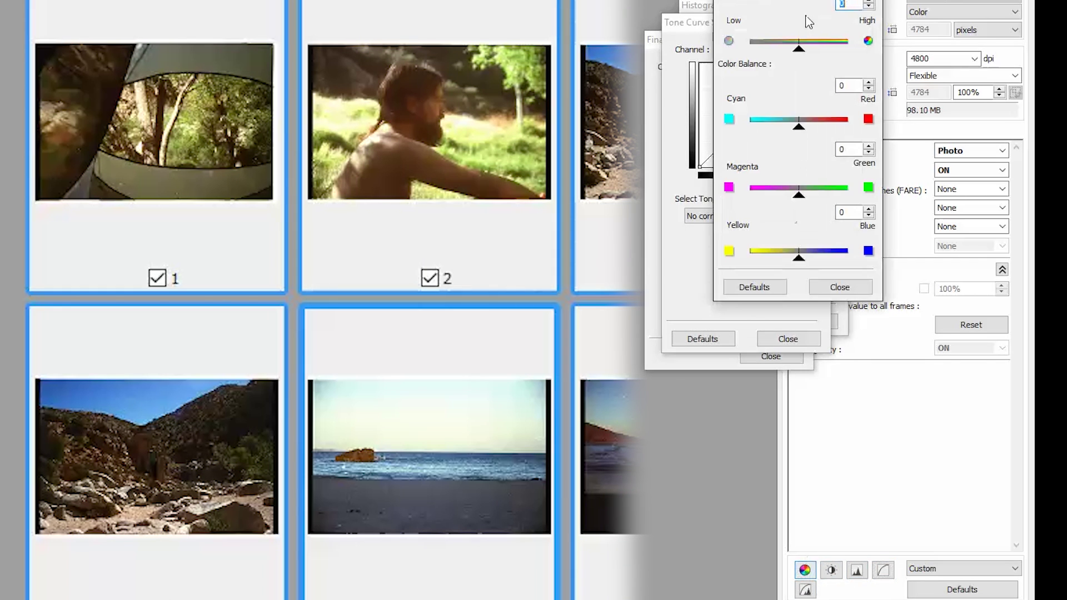
left_click(840, 287)
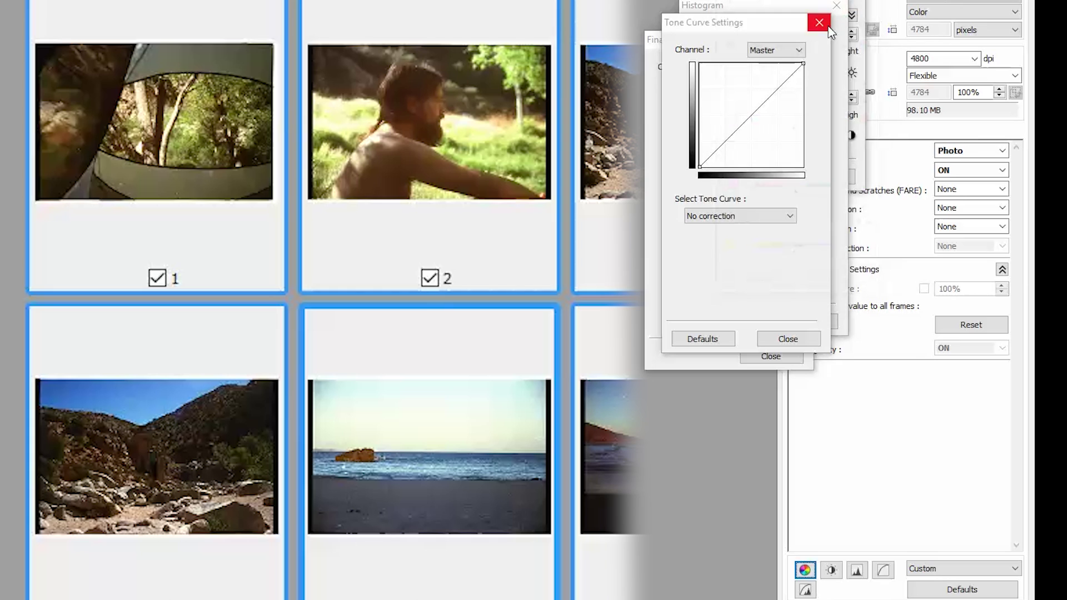
left_click(789, 339)
left_click(803, 319)
left_click(820, 176)
left_click(802, 42)
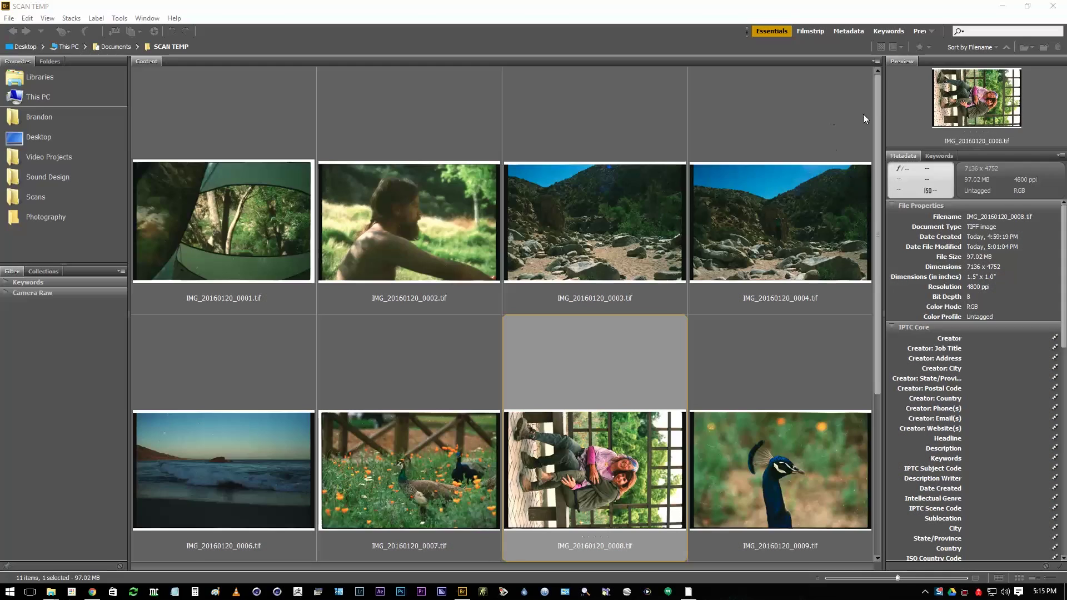
- Scroll the Content panel down to reveal the scans through IMG_20160120_0012.tif
left_click_drag(879, 103, 905, 293)
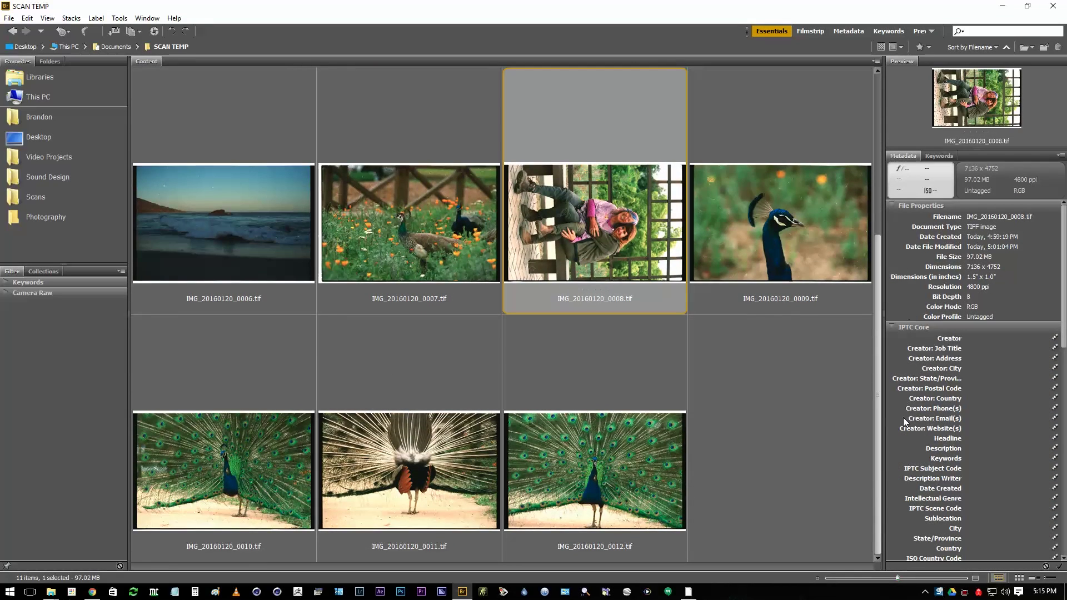